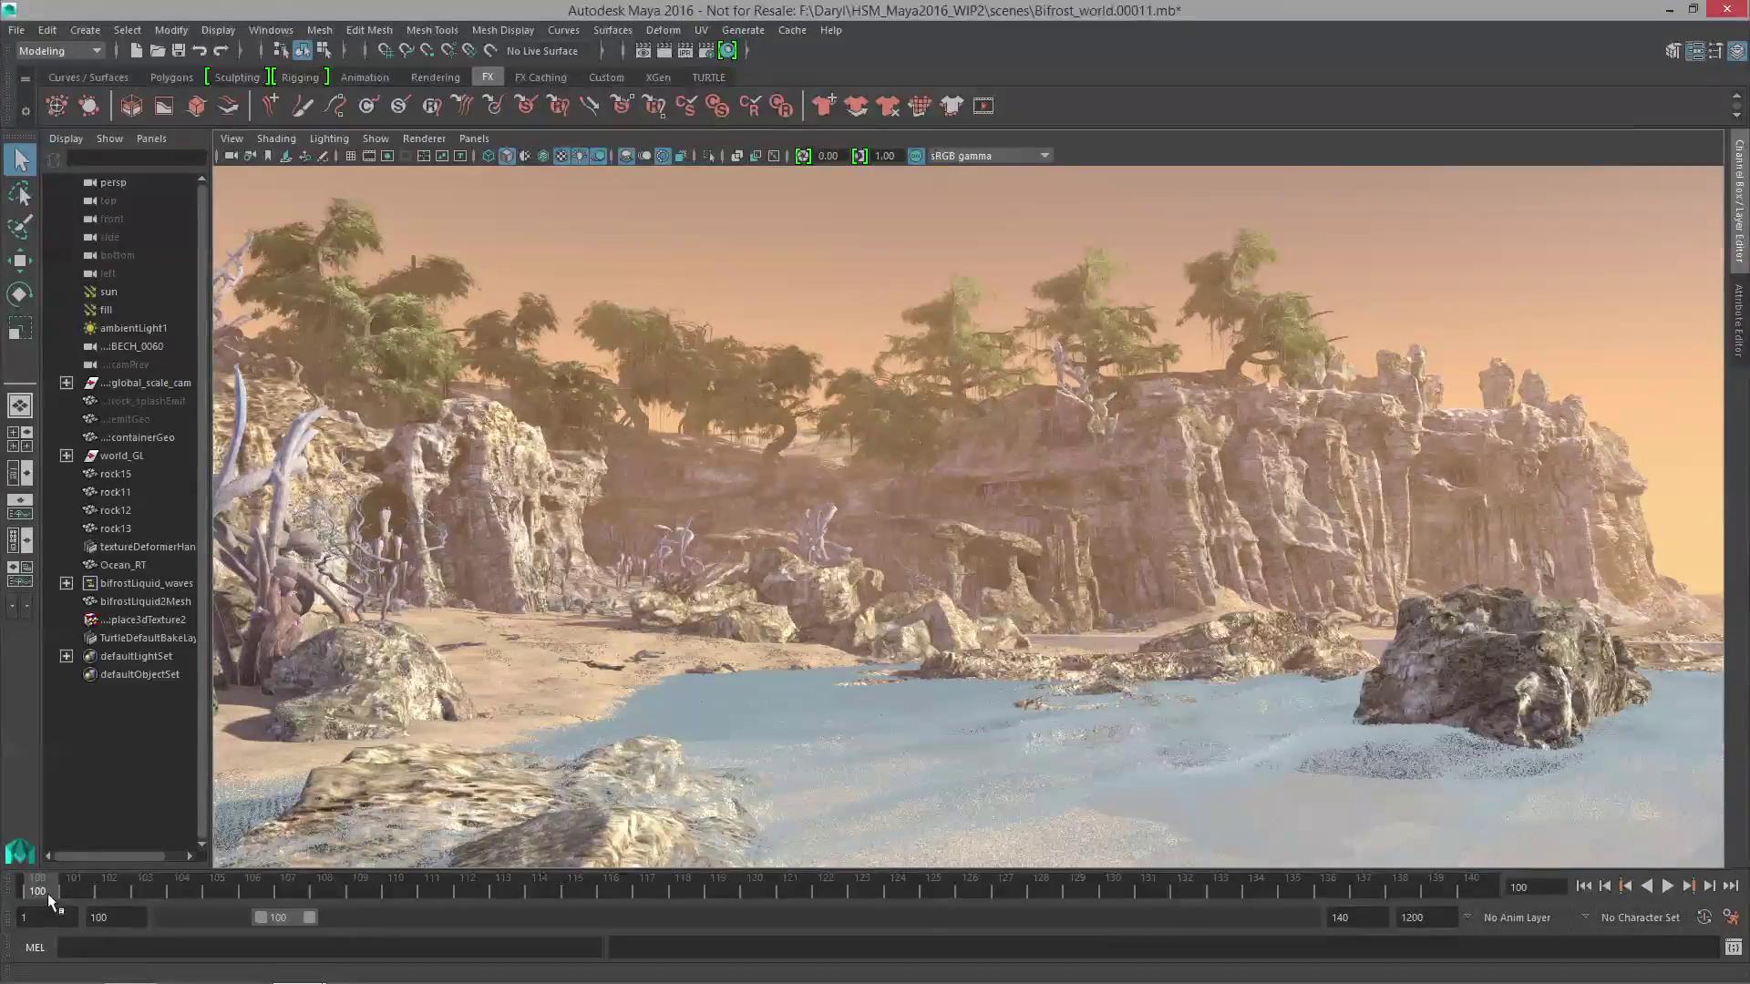
Step: Play the wave simulation, switch to the FX menu set, and add foam to bifrostLiquid_waves
{"action": "key", "text": "alt+v"}
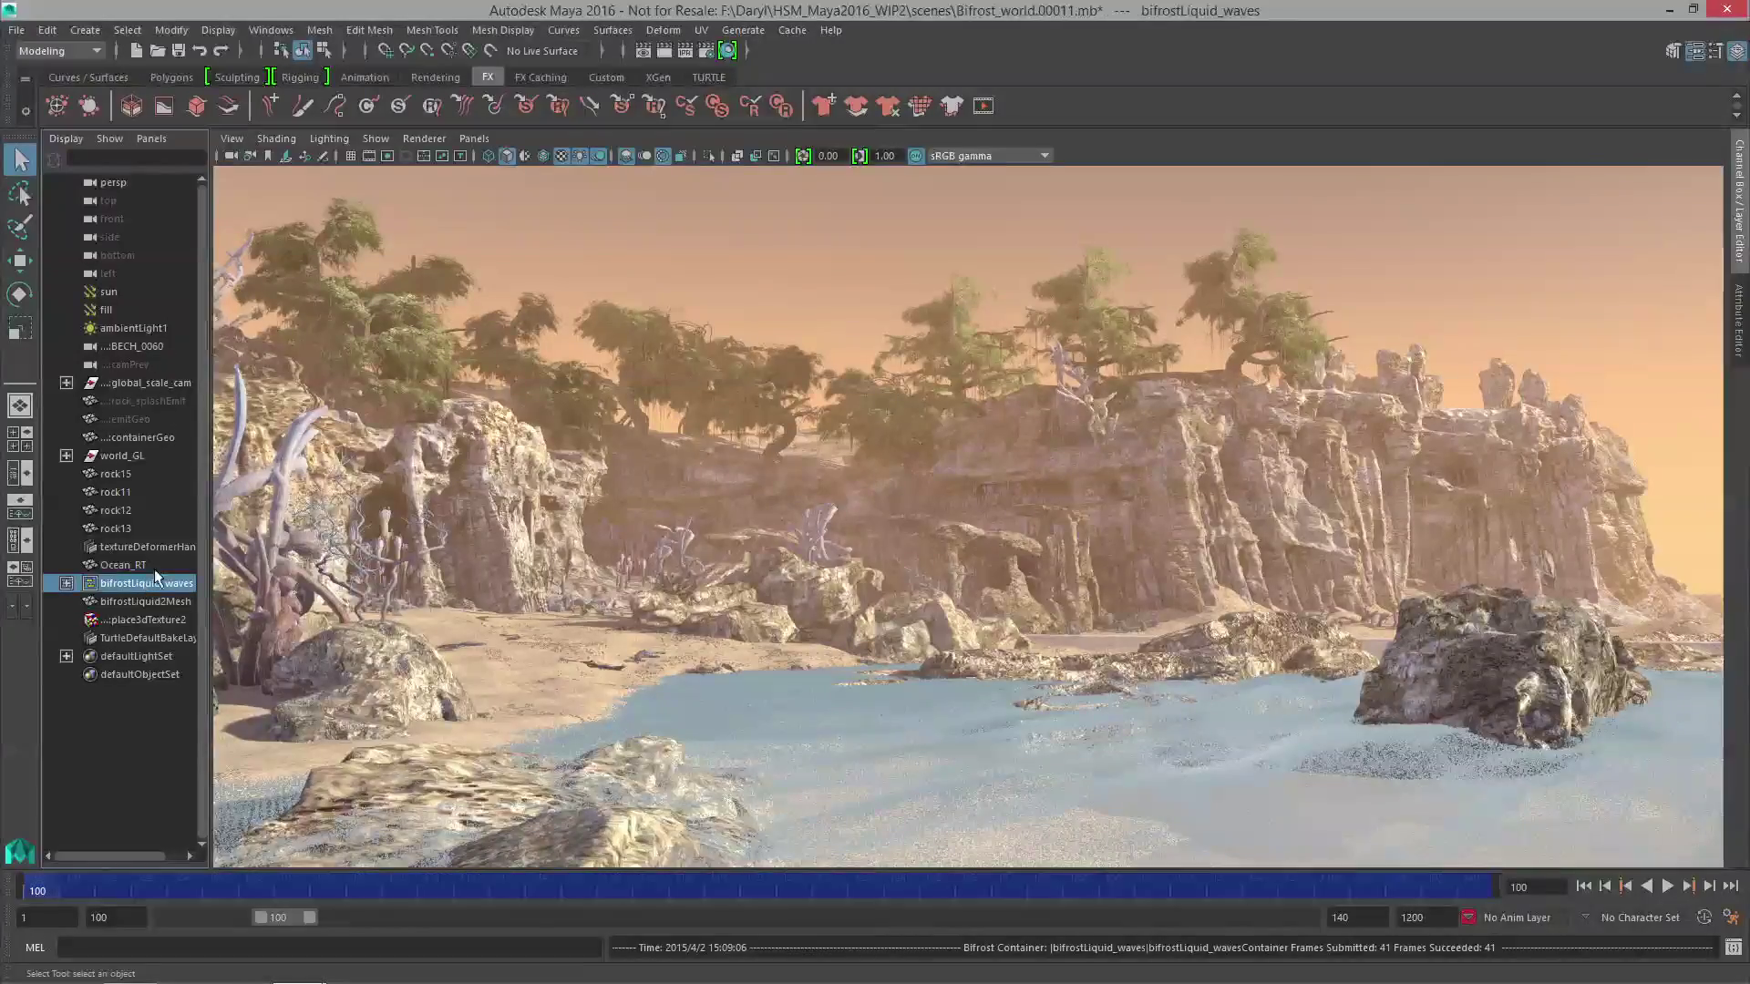
{"action": "left_click", "coordinate": [60, 50]}
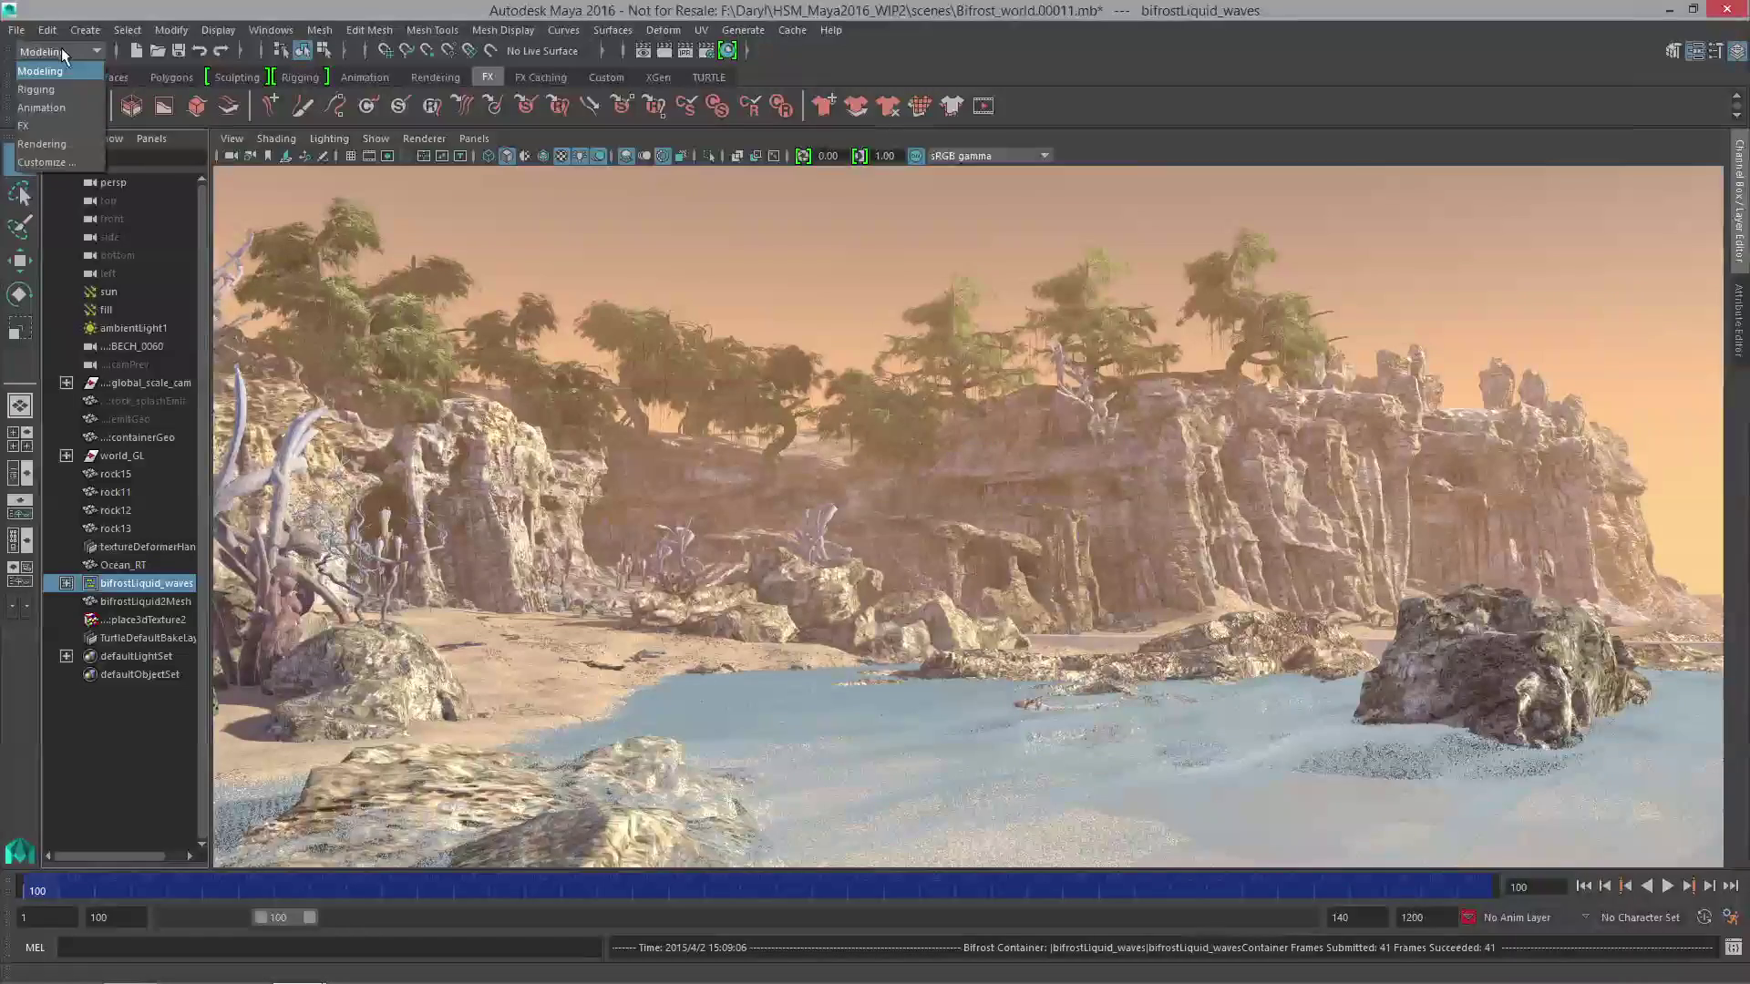
{"action": "left_click", "coordinate": [74, 124]}
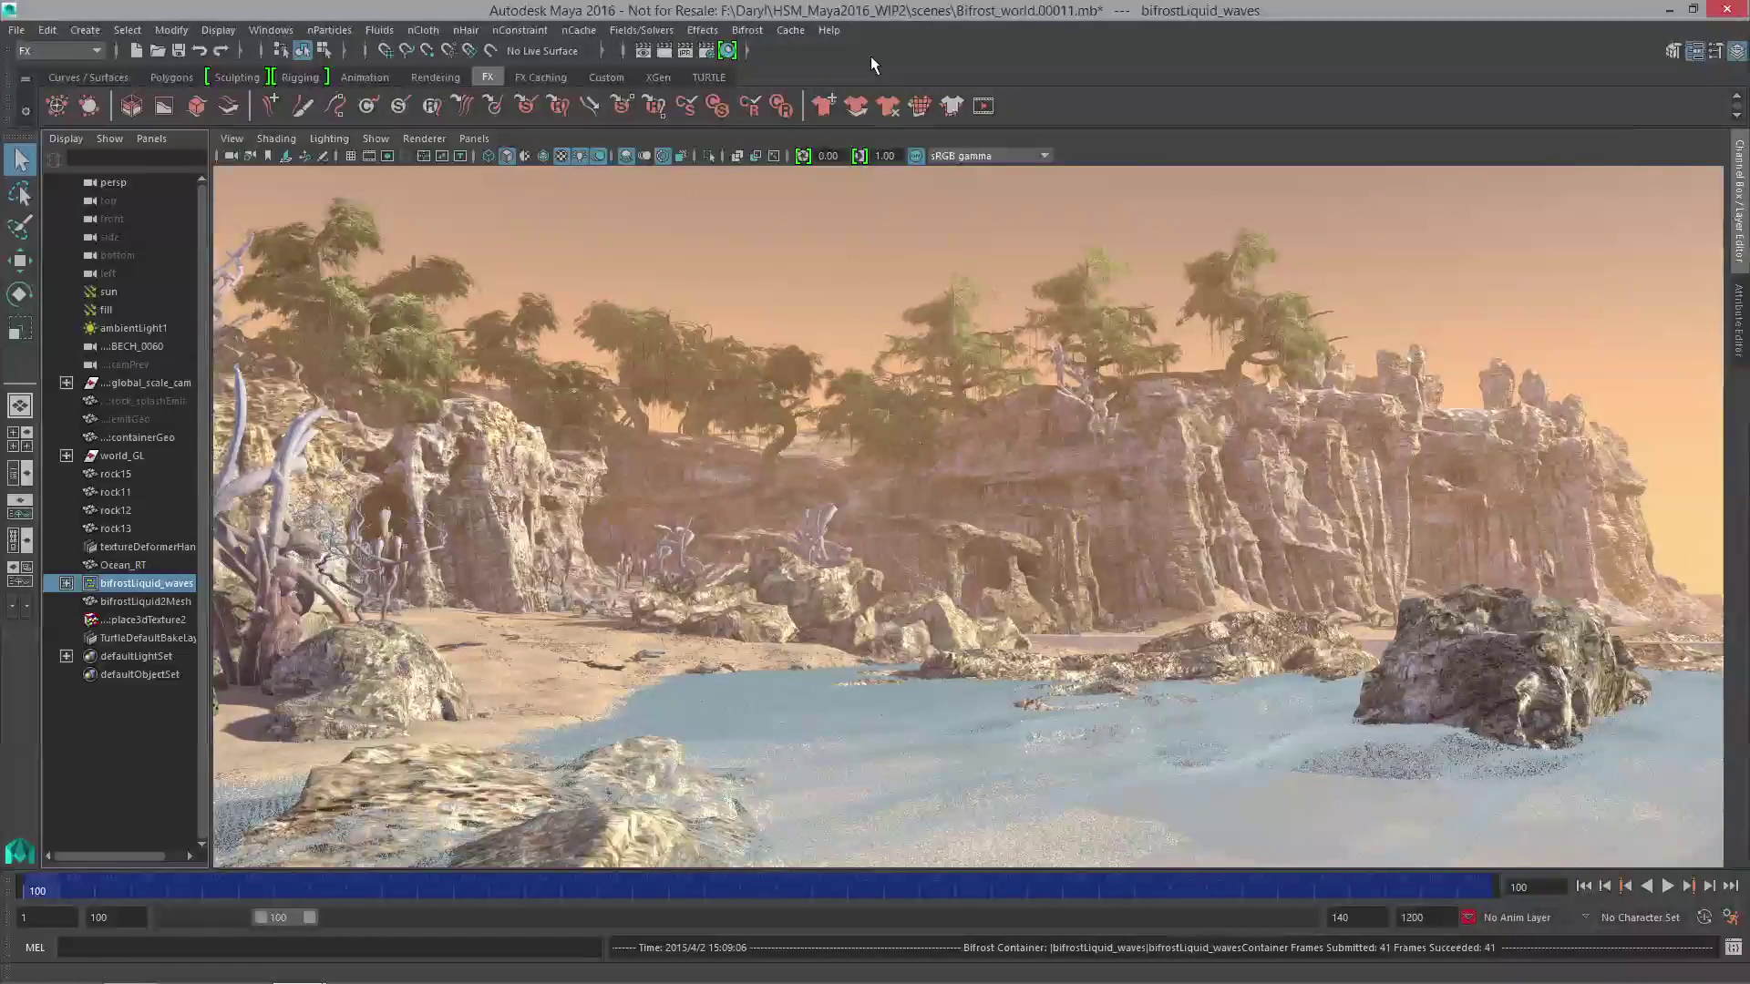
{"action": "left_click", "coordinate": [747, 30]}
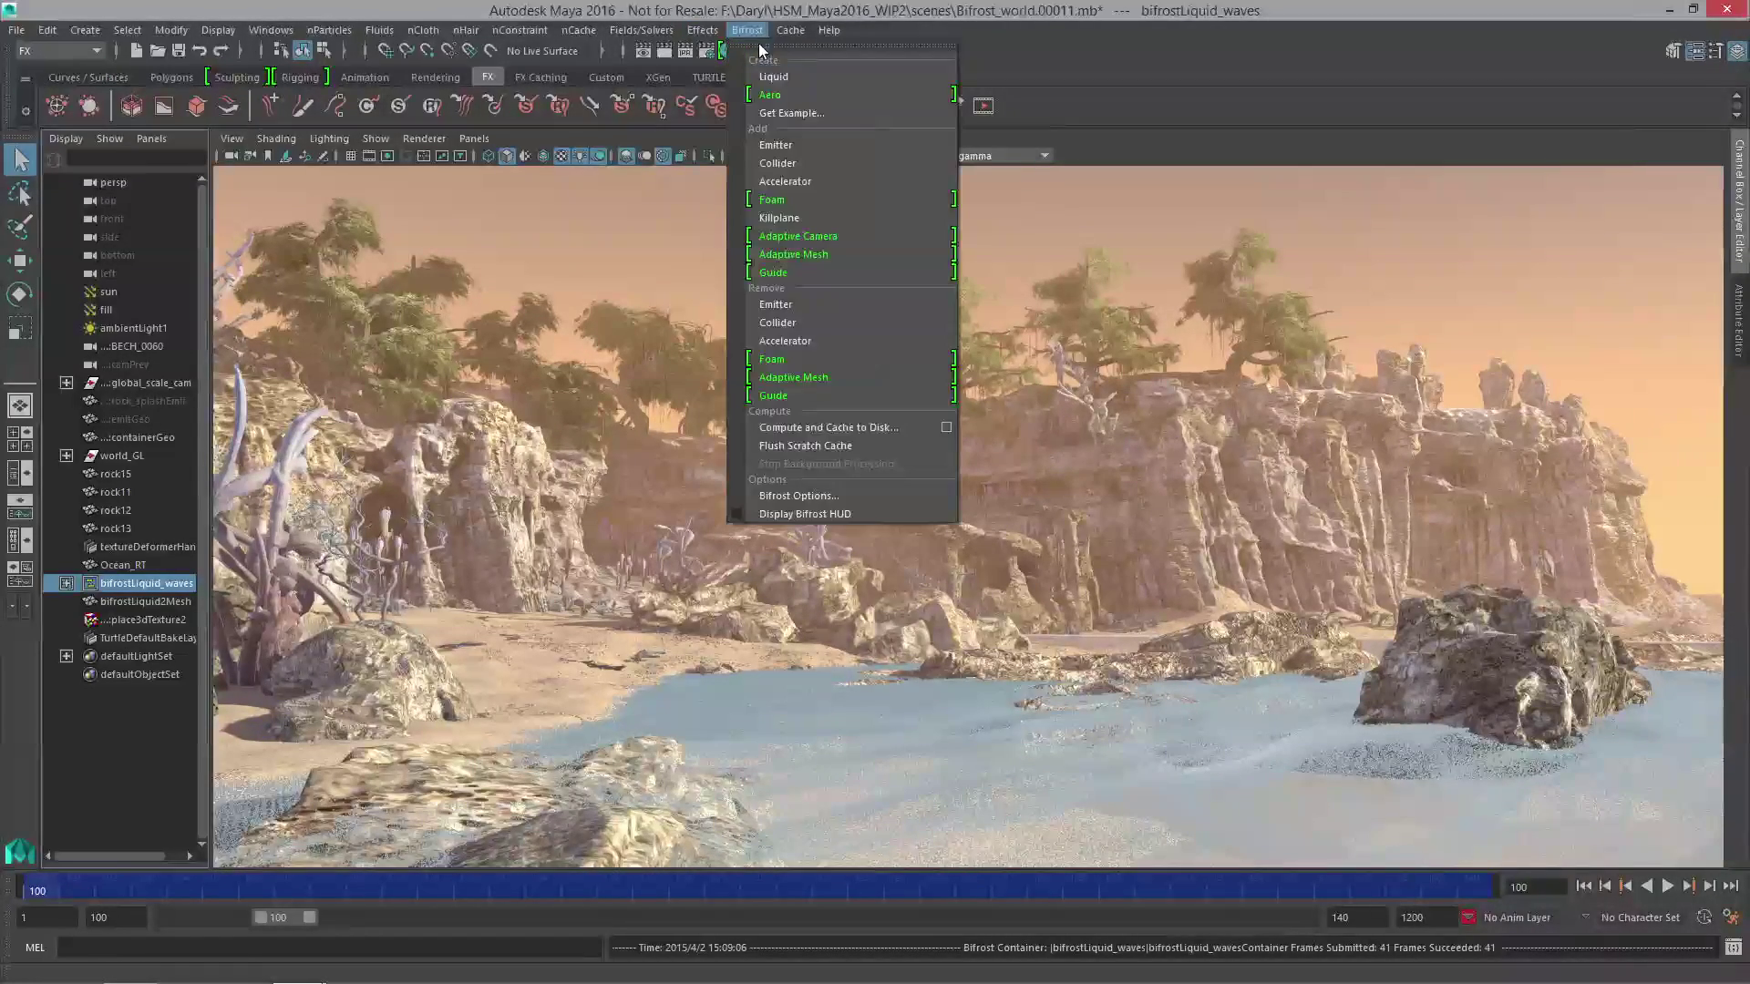
{"action": "left_click", "coordinate": [828, 206]}
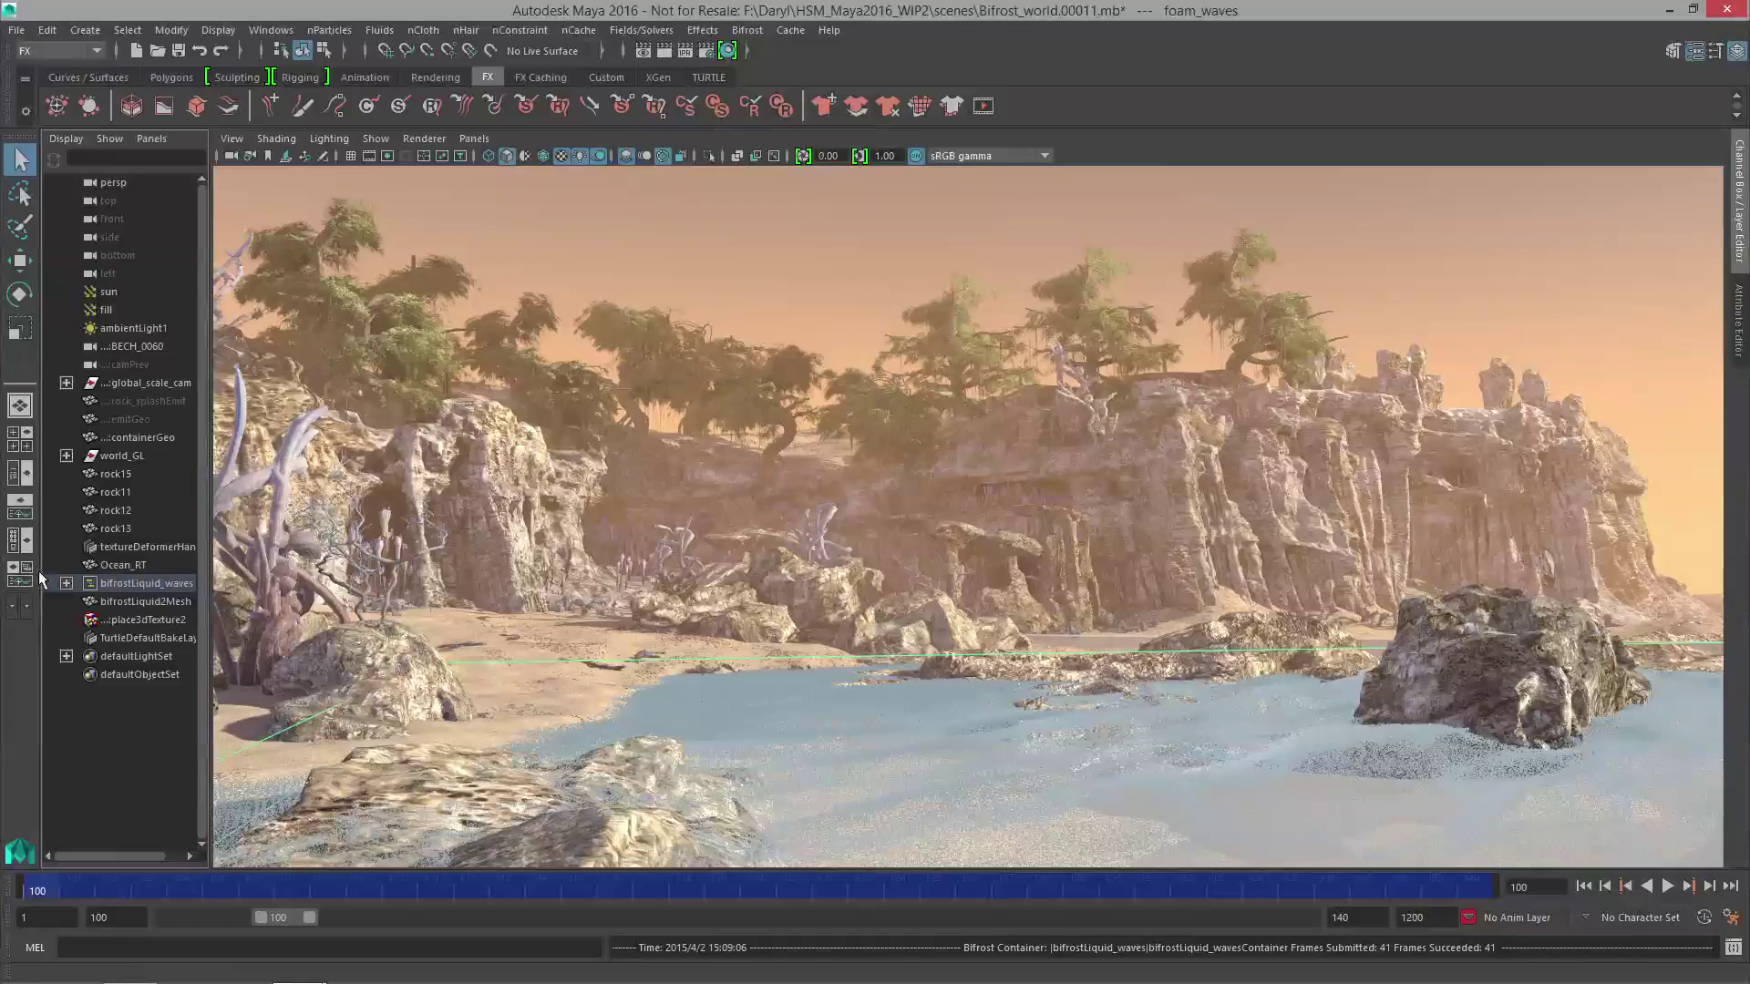
Step: Expand the waves container, frame the shoreline, and show the container's foam settings for foam_waves
{"action": "left_click", "coordinate": [66, 583]}
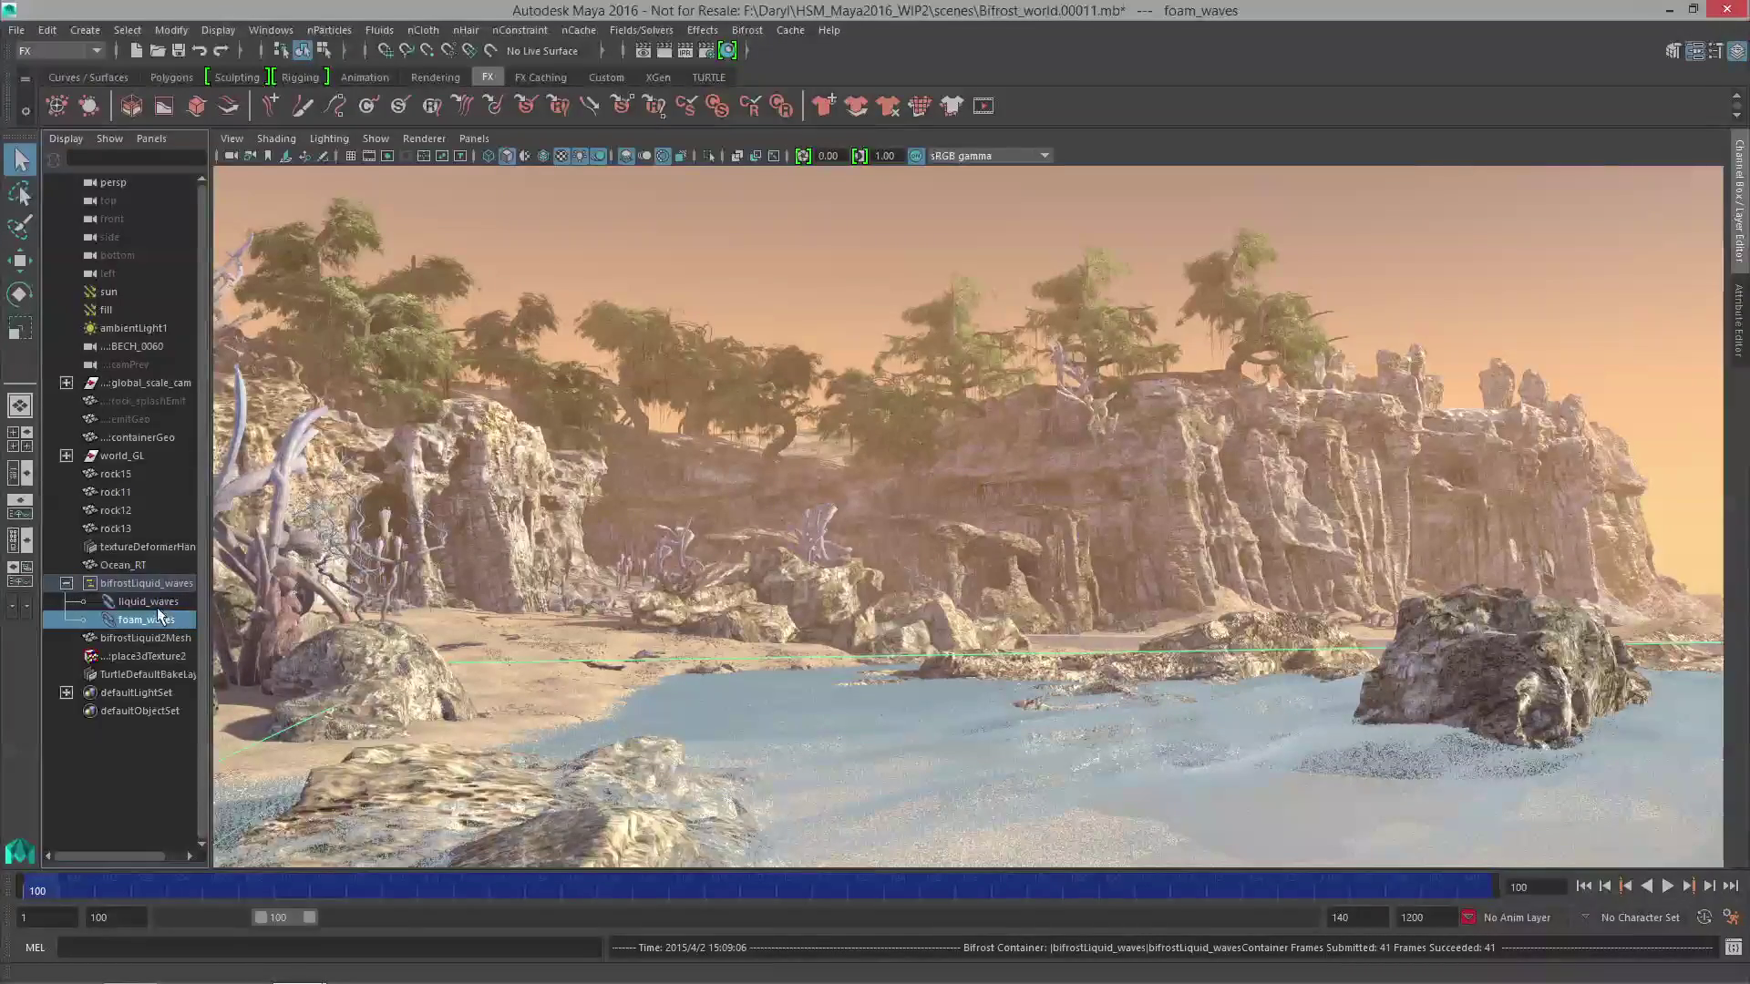
{"action": "right_click_drag", "start_coordinate": [938, 674], "coordinate": [1188, 782], "text": "alt"}
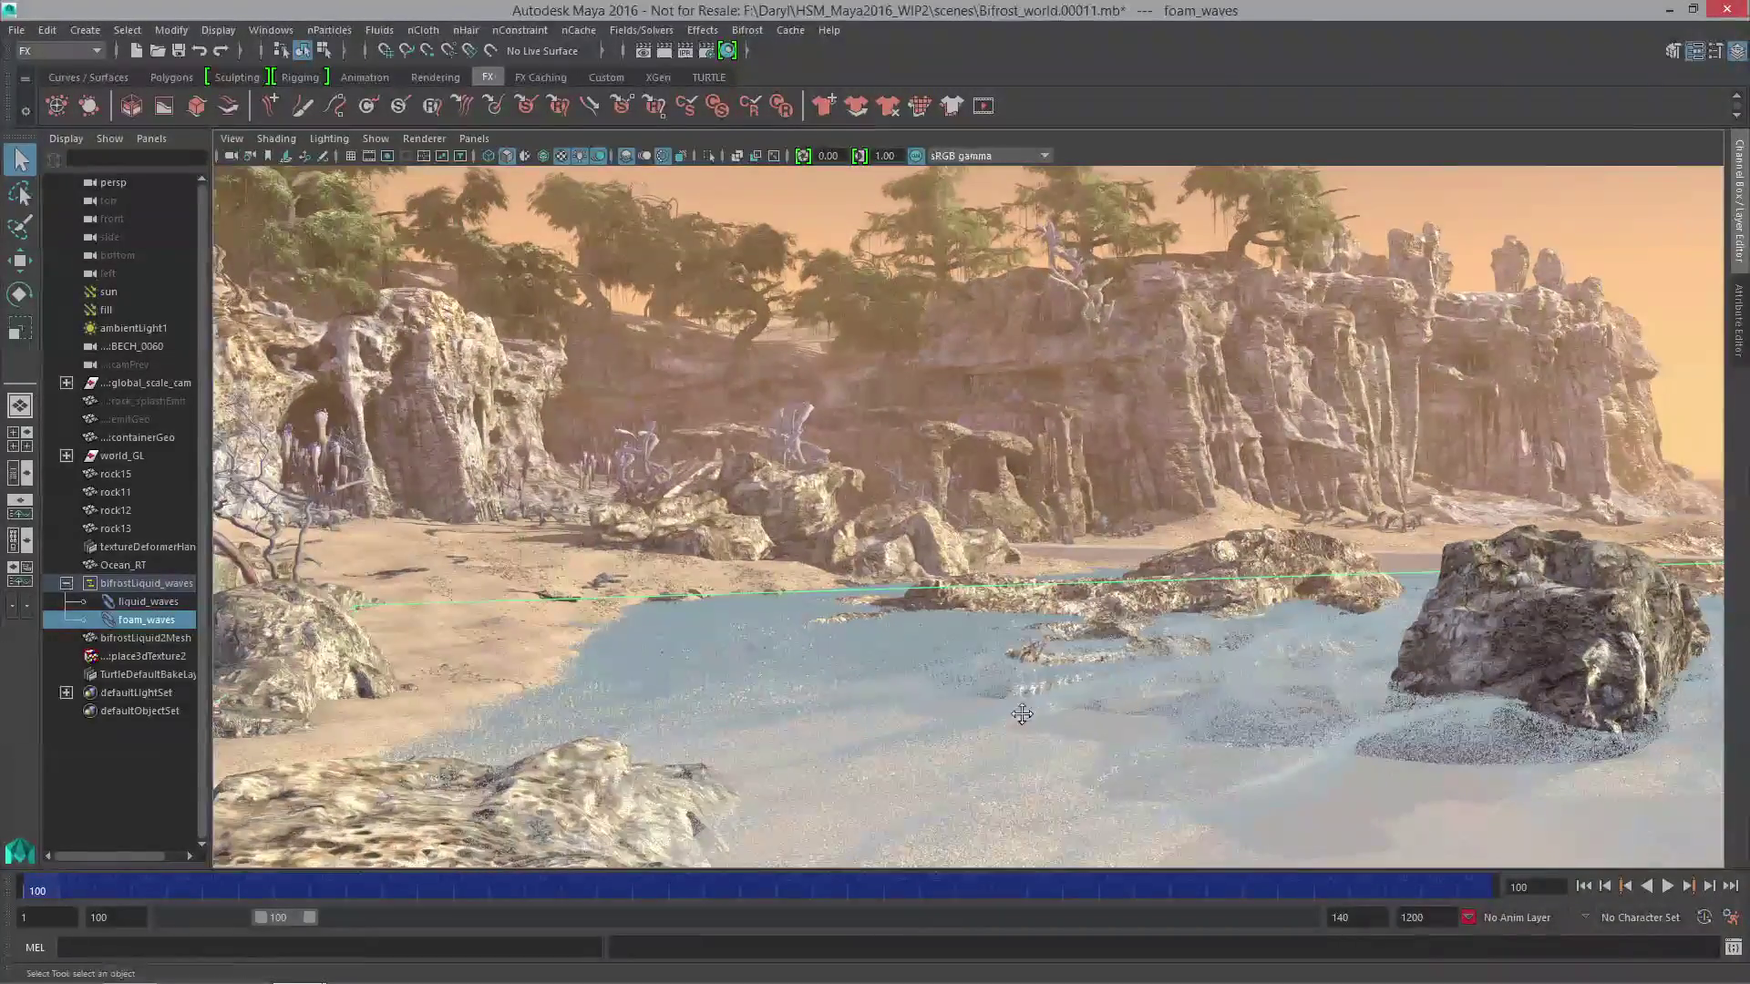
{"action": "middle_click_drag", "start_coordinate": [1021, 715], "coordinate": [873, 661], "text": "alt"}
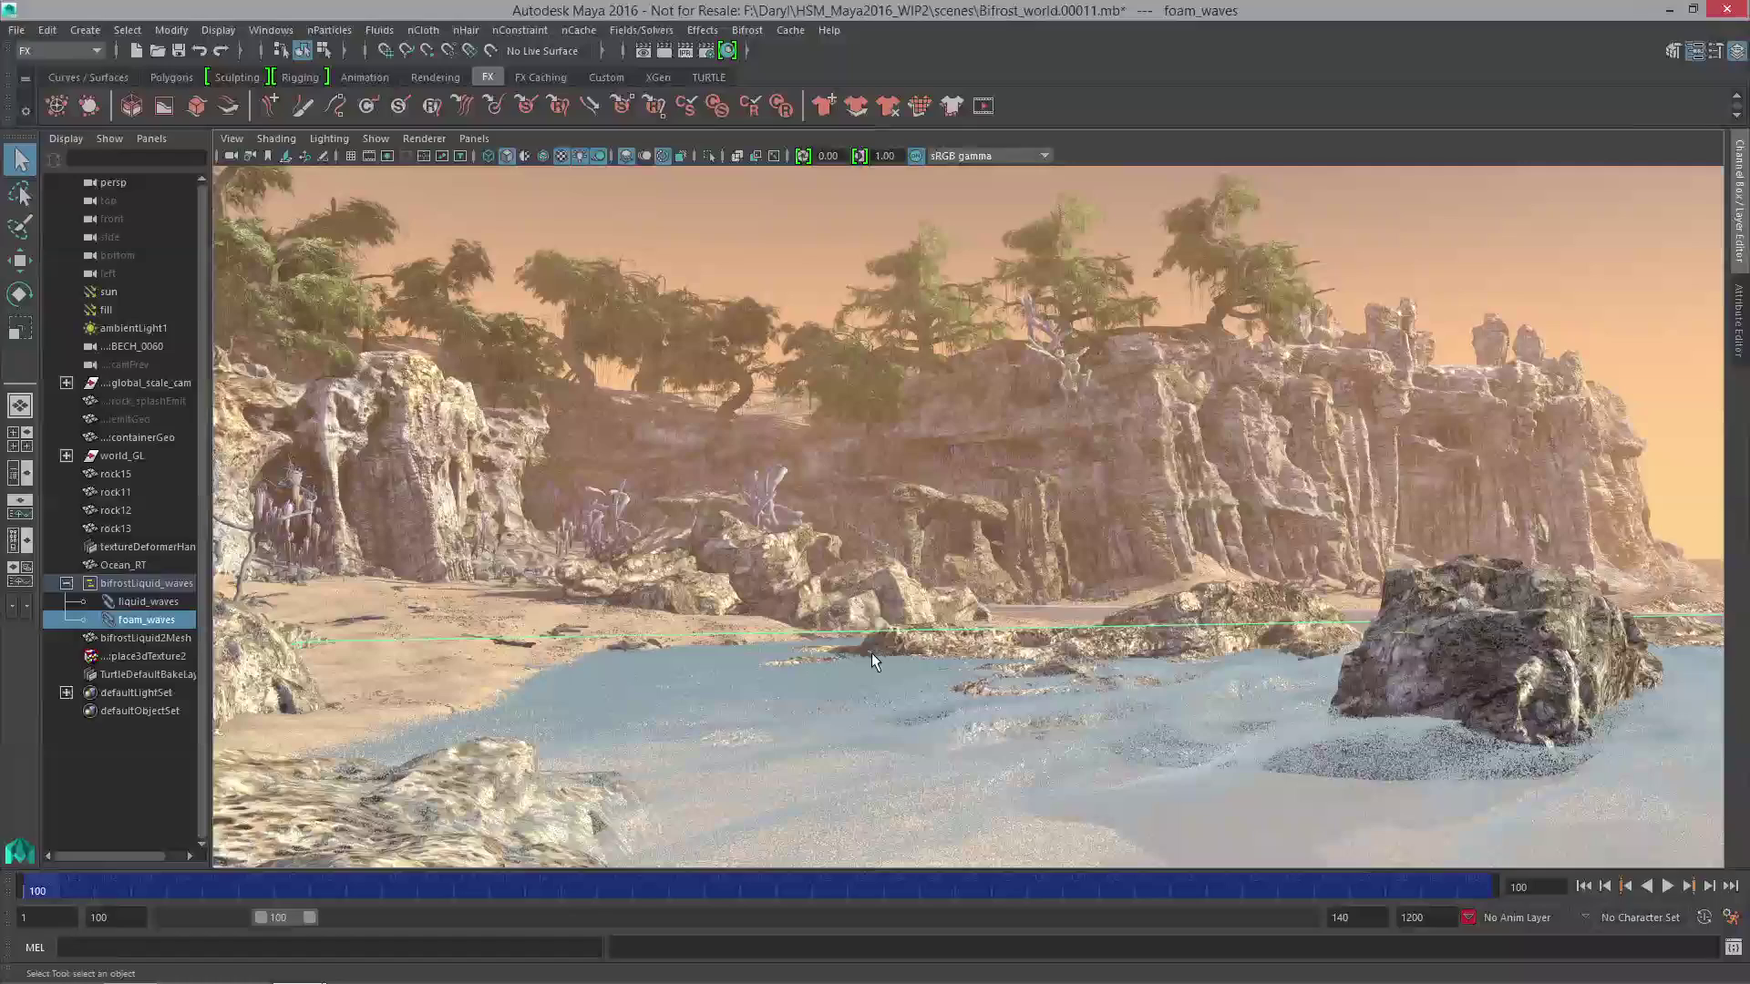
{"action": "key", "text": "ctrl+a"}
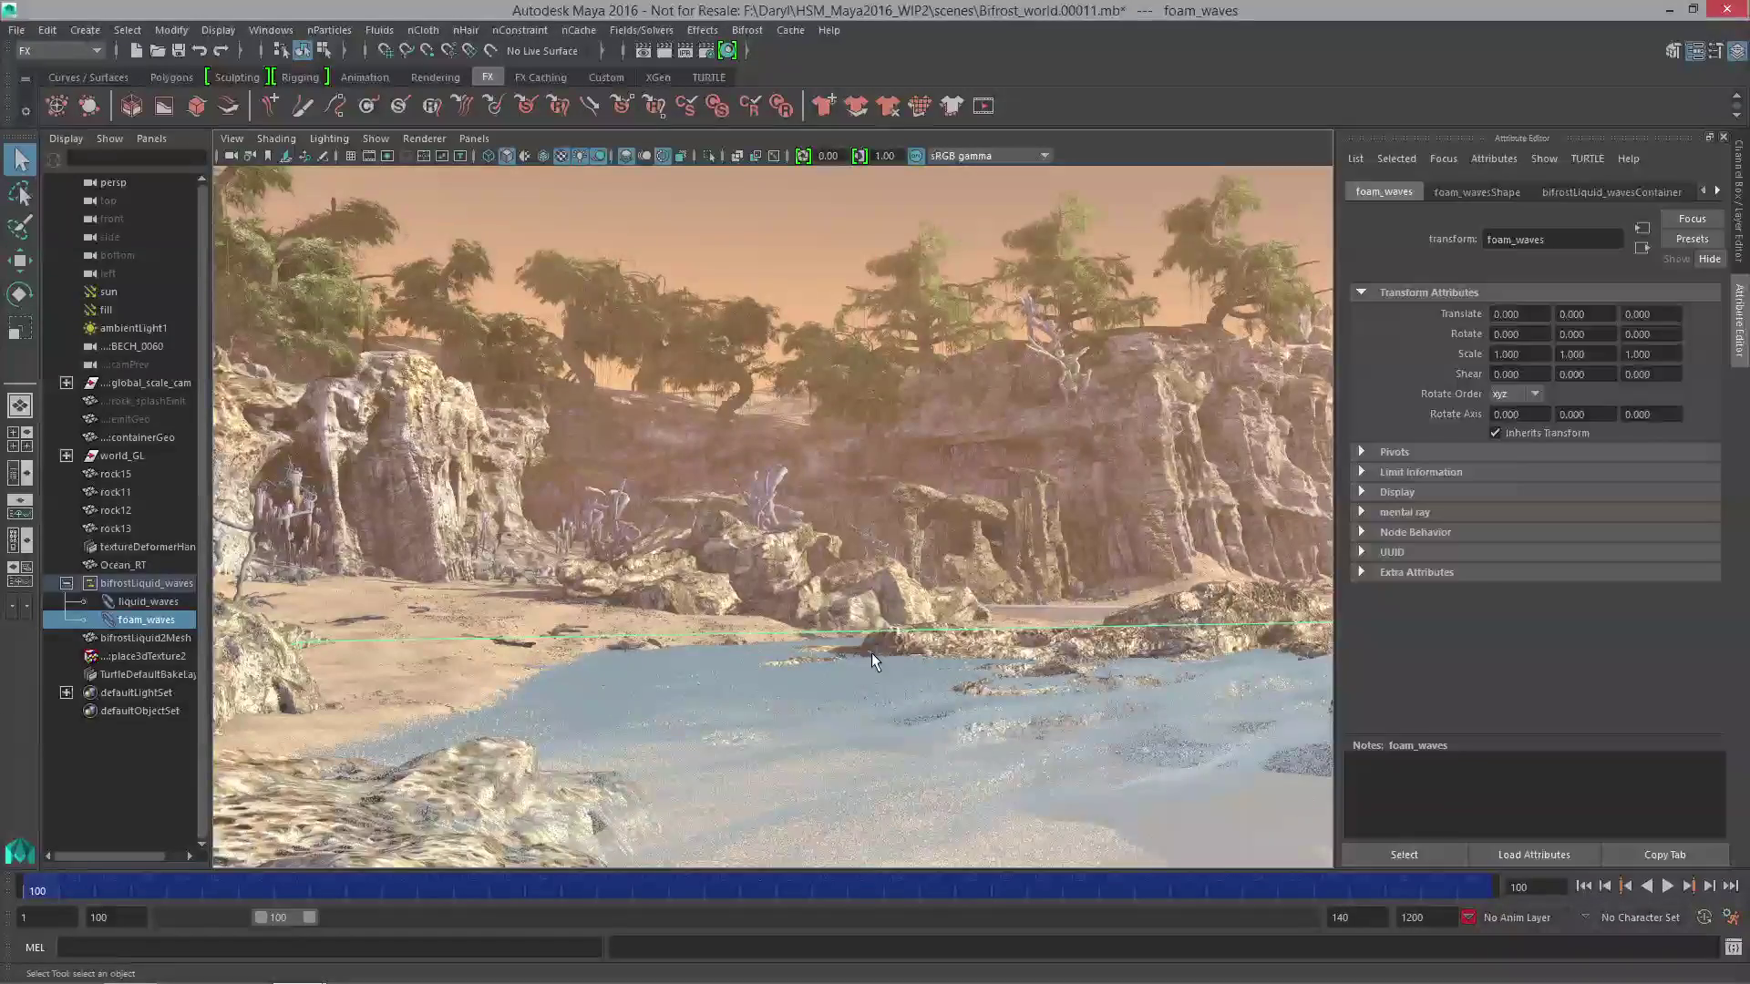
{"action": "left_click_drag", "start_coordinate": [915, 452], "coordinate": [944, 475], "text": "alt"}
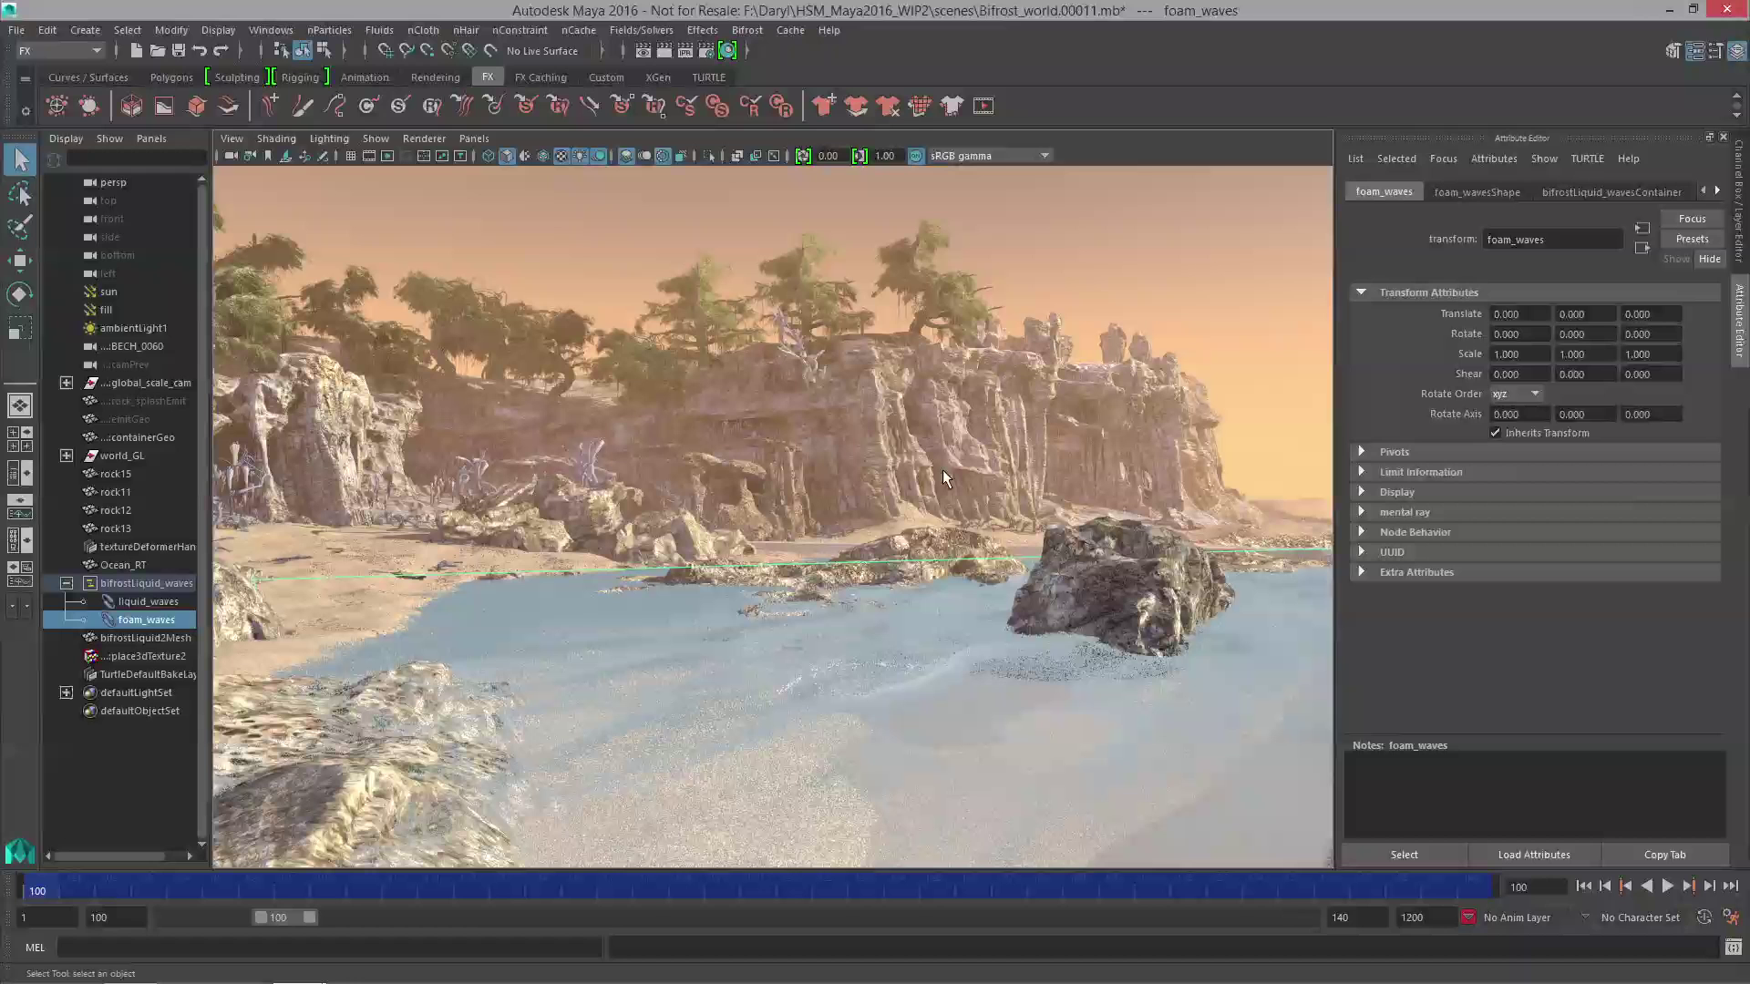
{"action": "left_click", "coordinate": [1619, 193]}
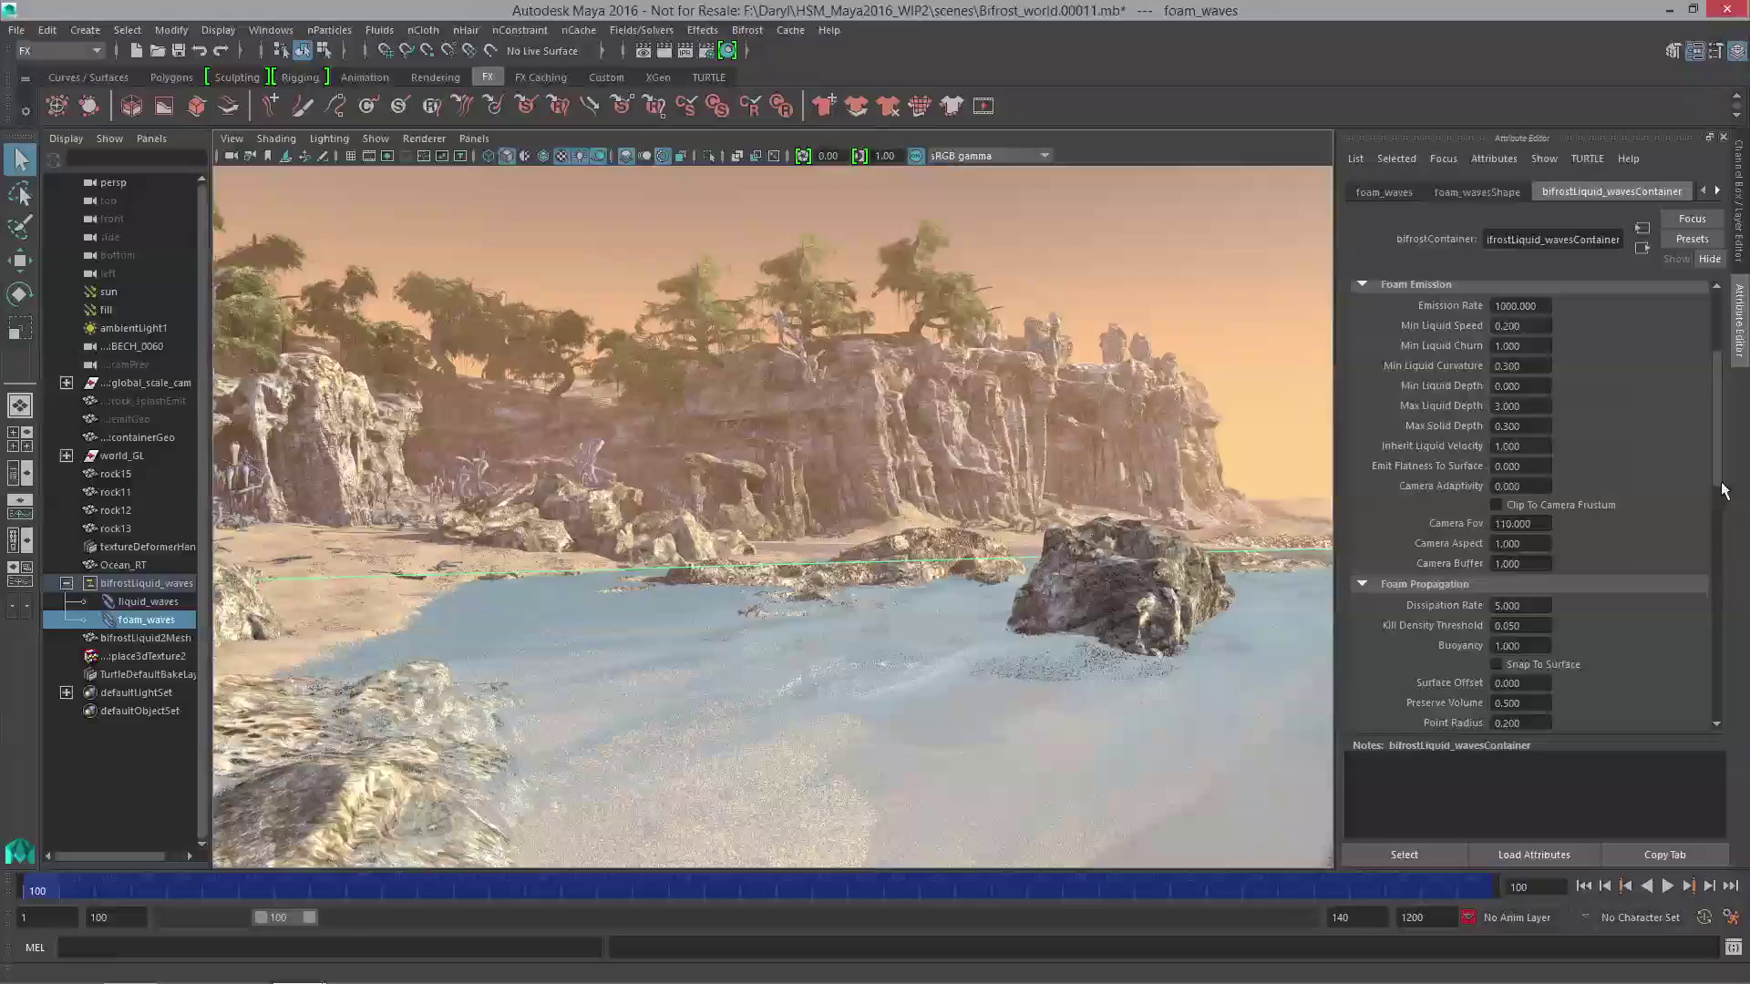
Step: Set Foam Emission Rate to 2000 and Min Liquid Speed and Churn to 0.1
{"action": "left_click_drag", "start_coordinate": [1710, 450], "coordinate": [1474, 370]}
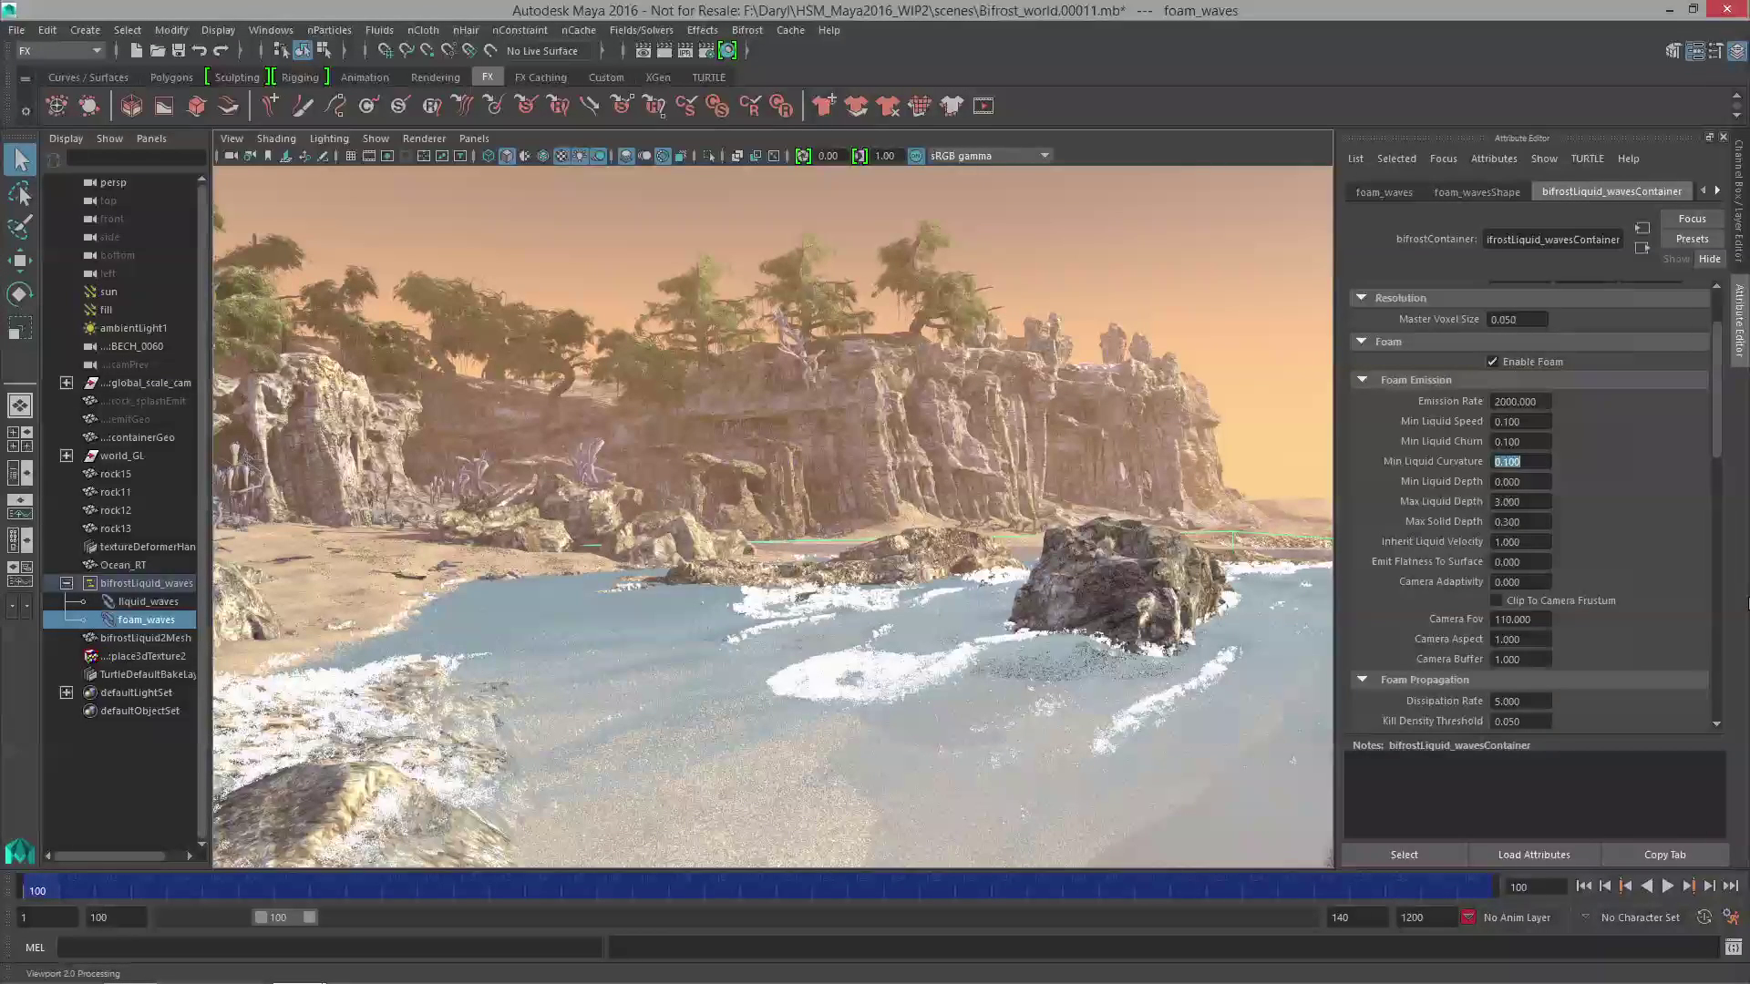
Step: Scroll down to Foam Propagation and orbit toward the cliffs and container wall
{"action": "left_click_drag", "start_coordinate": [1714, 446], "coordinate": [1720, 500]}
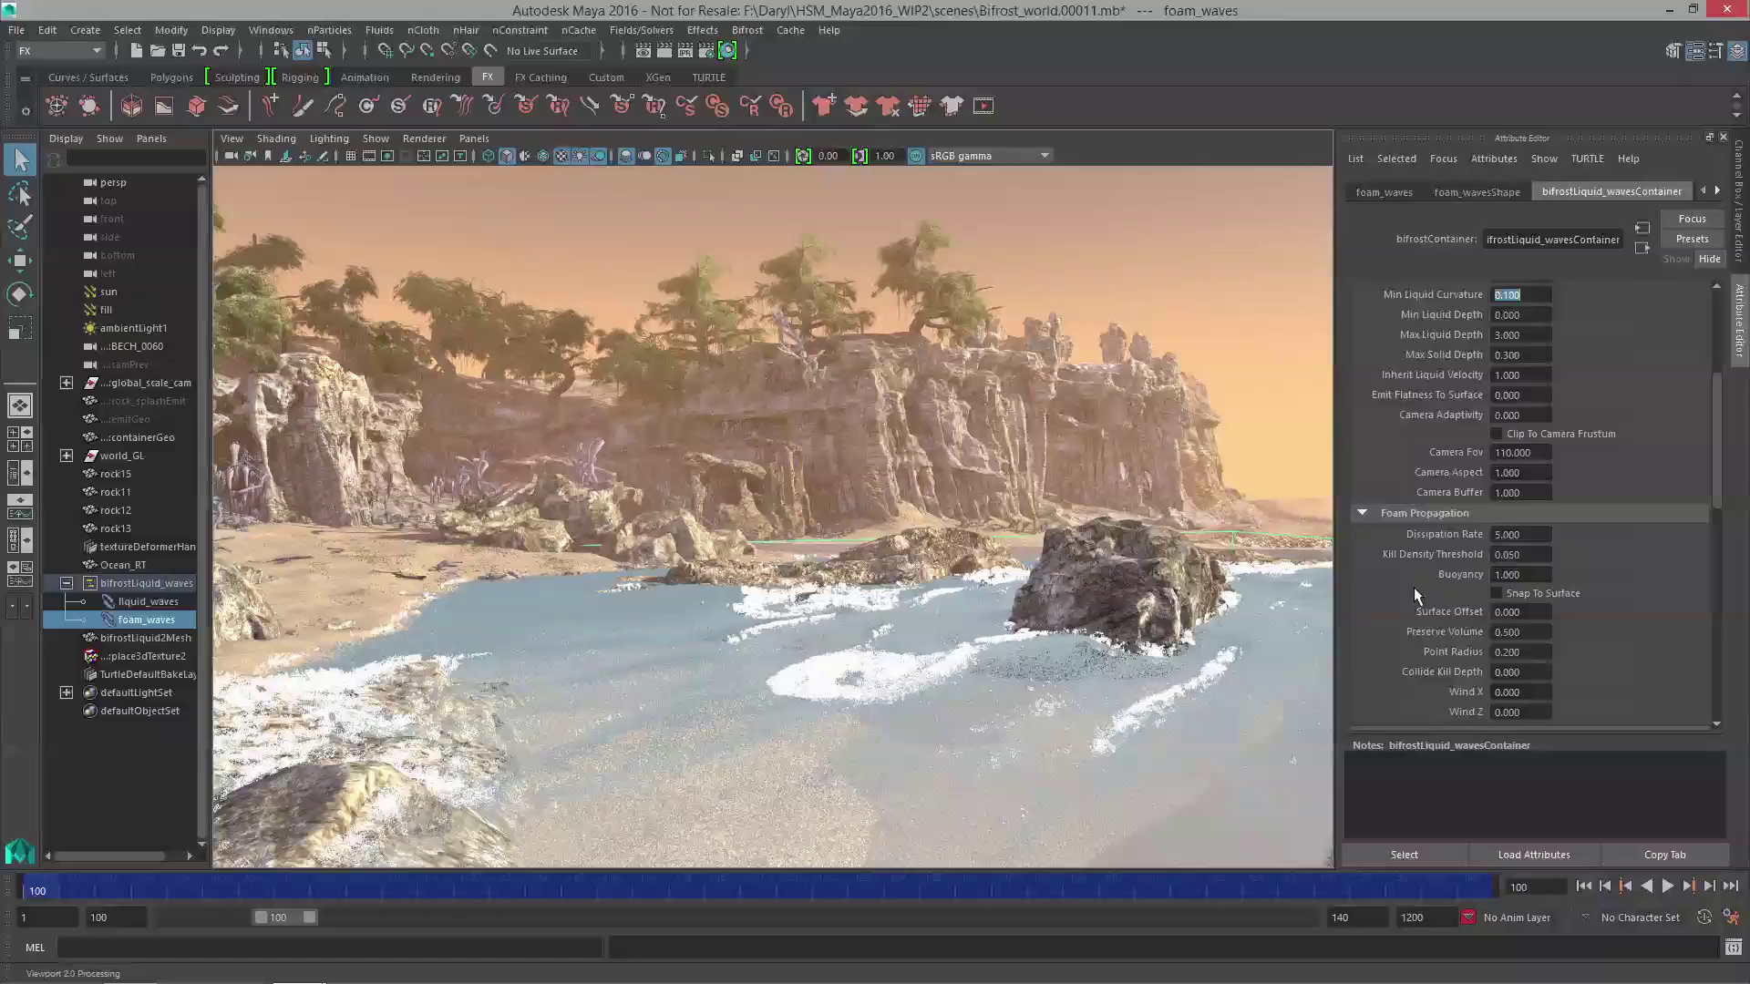
{"action": "left_click_drag", "start_coordinate": [1258, 529], "coordinate": [889, 483], "text": "alt"}
Step: Turn on foam particle opacity in foam_wavesShape, driven by the Density channel
{"action": "middle_click_drag", "start_coordinate": [890, 483], "coordinate": [847, 485], "text": "alt"}
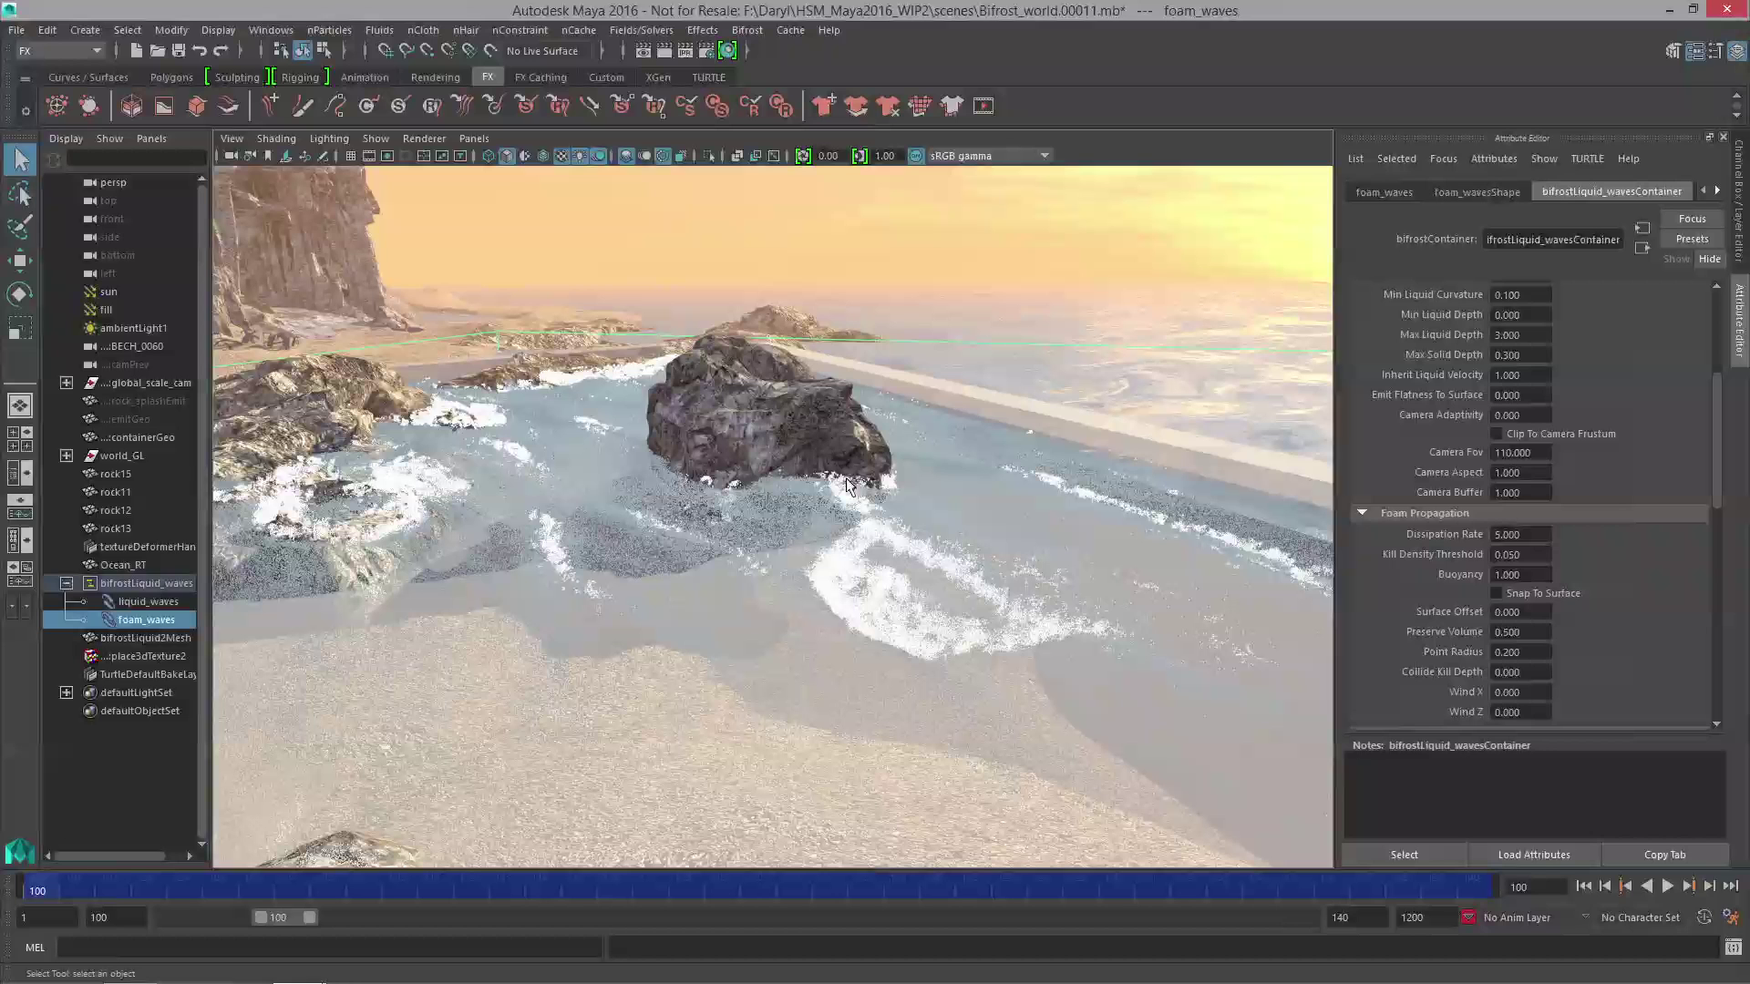
{"action": "left_click", "coordinate": [1463, 193]}
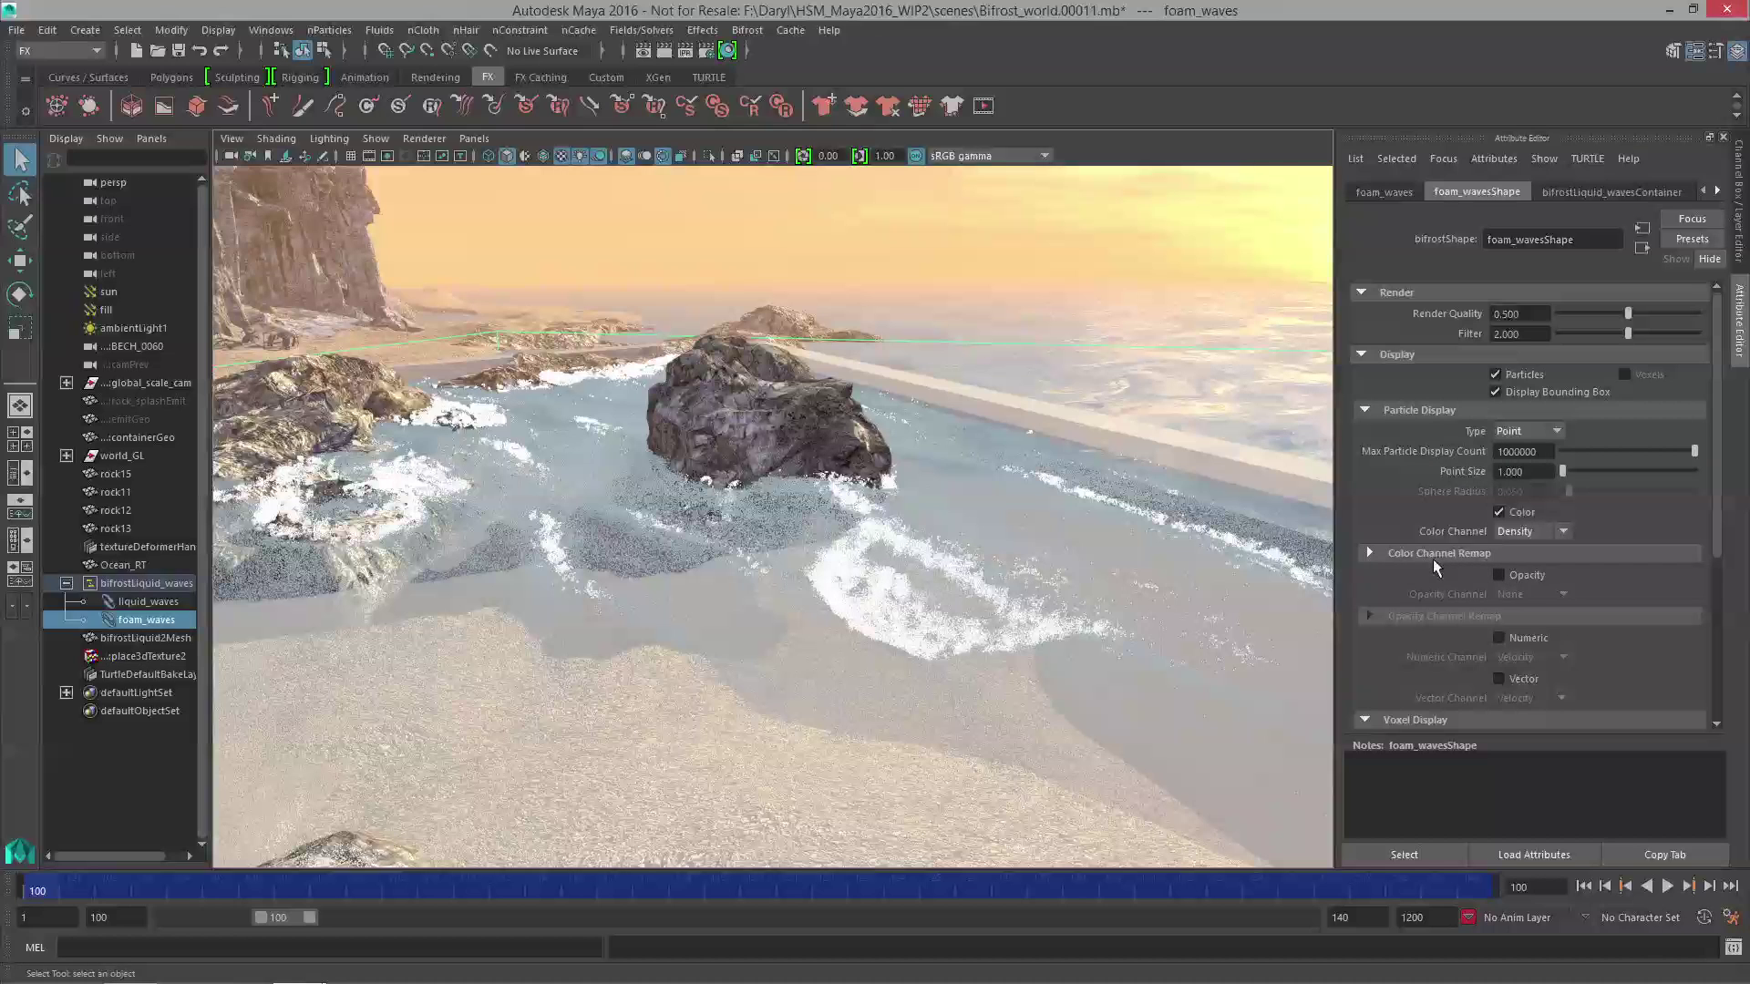
{"action": "left_click", "coordinate": [1498, 577]}
{"action": "left_click", "coordinate": [1527, 596]}
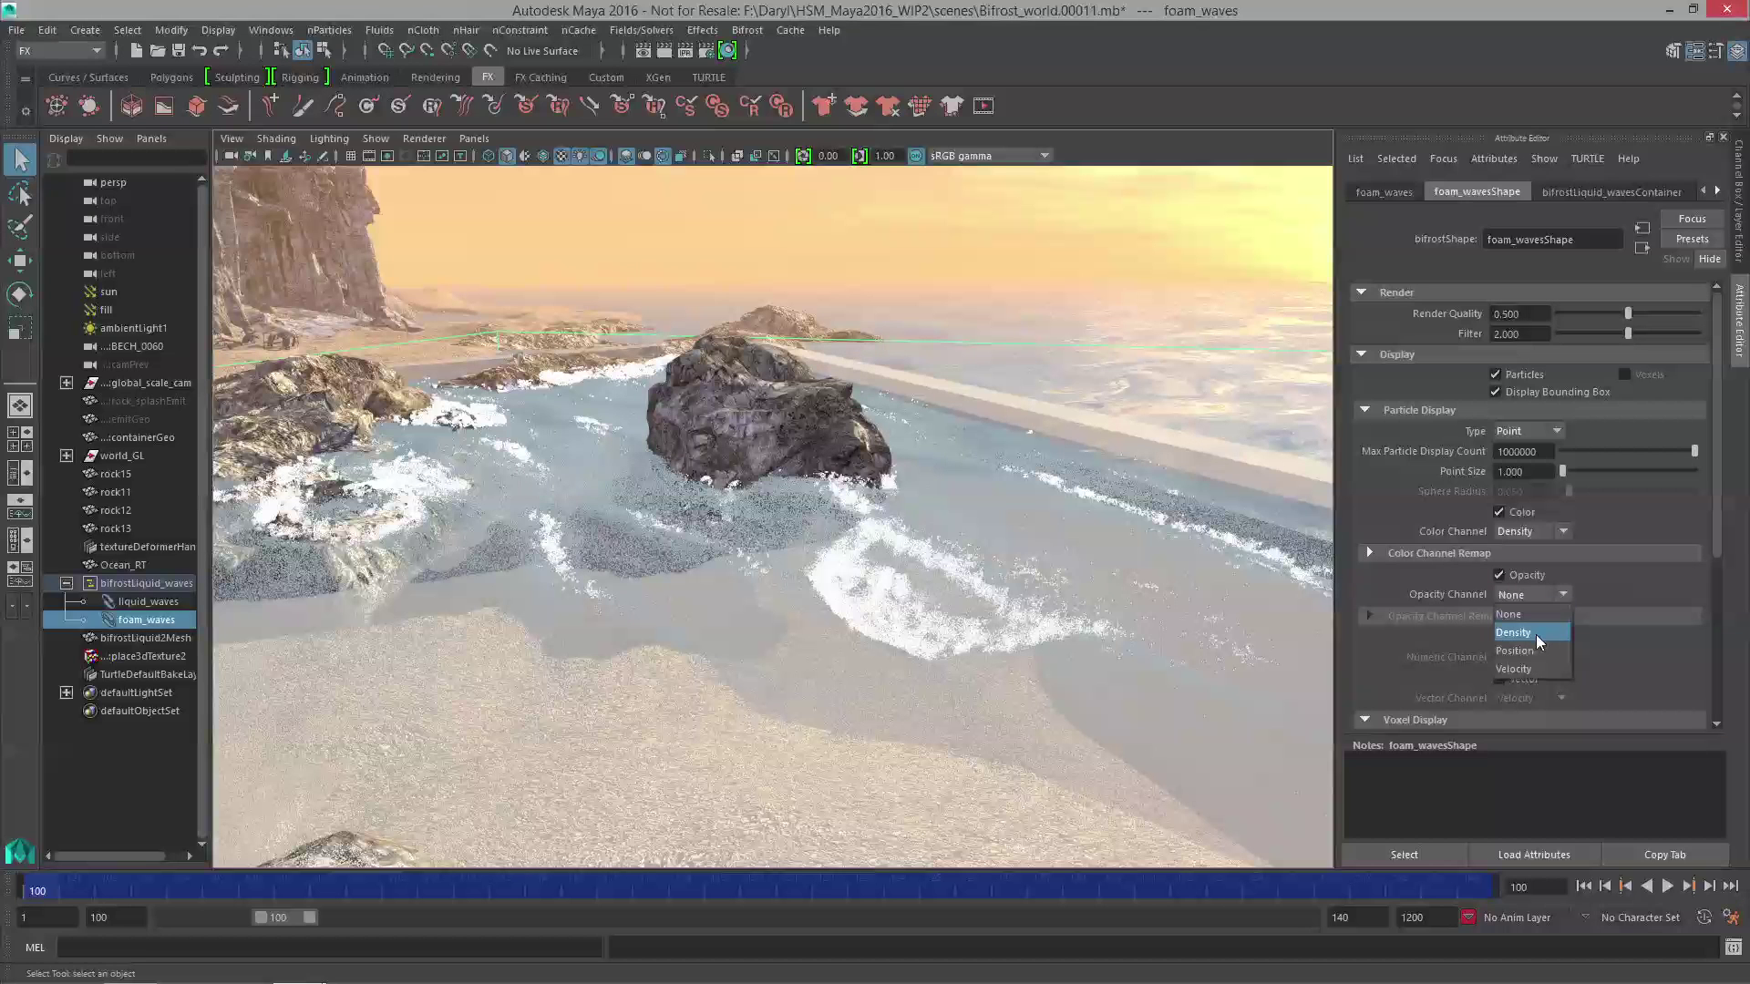
{"action": "left_click", "coordinate": [1535, 634]}
Step: Set Opacity Channel Max to 4 and add an opacity ramp point near 0.165/0.620
{"action": "left_click_drag", "start_coordinate": [1717, 461], "coordinate": [1711, 556]}
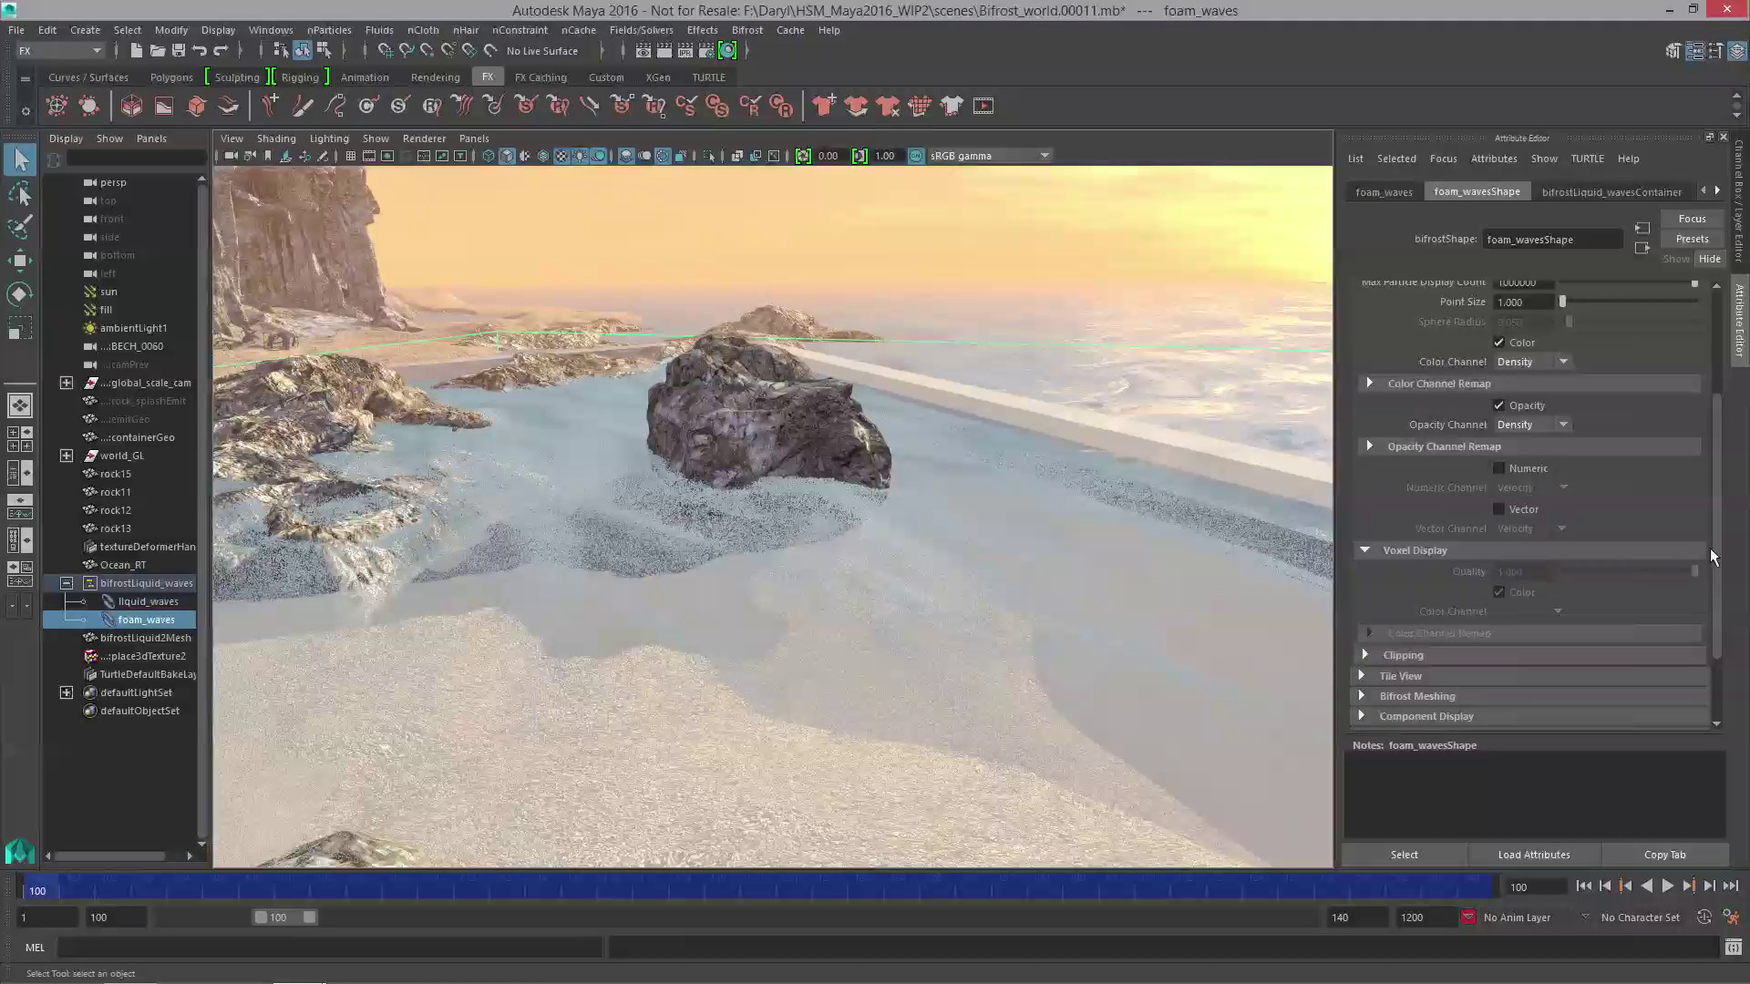
{"action": "left_click", "coordinate": [1368, 446]}
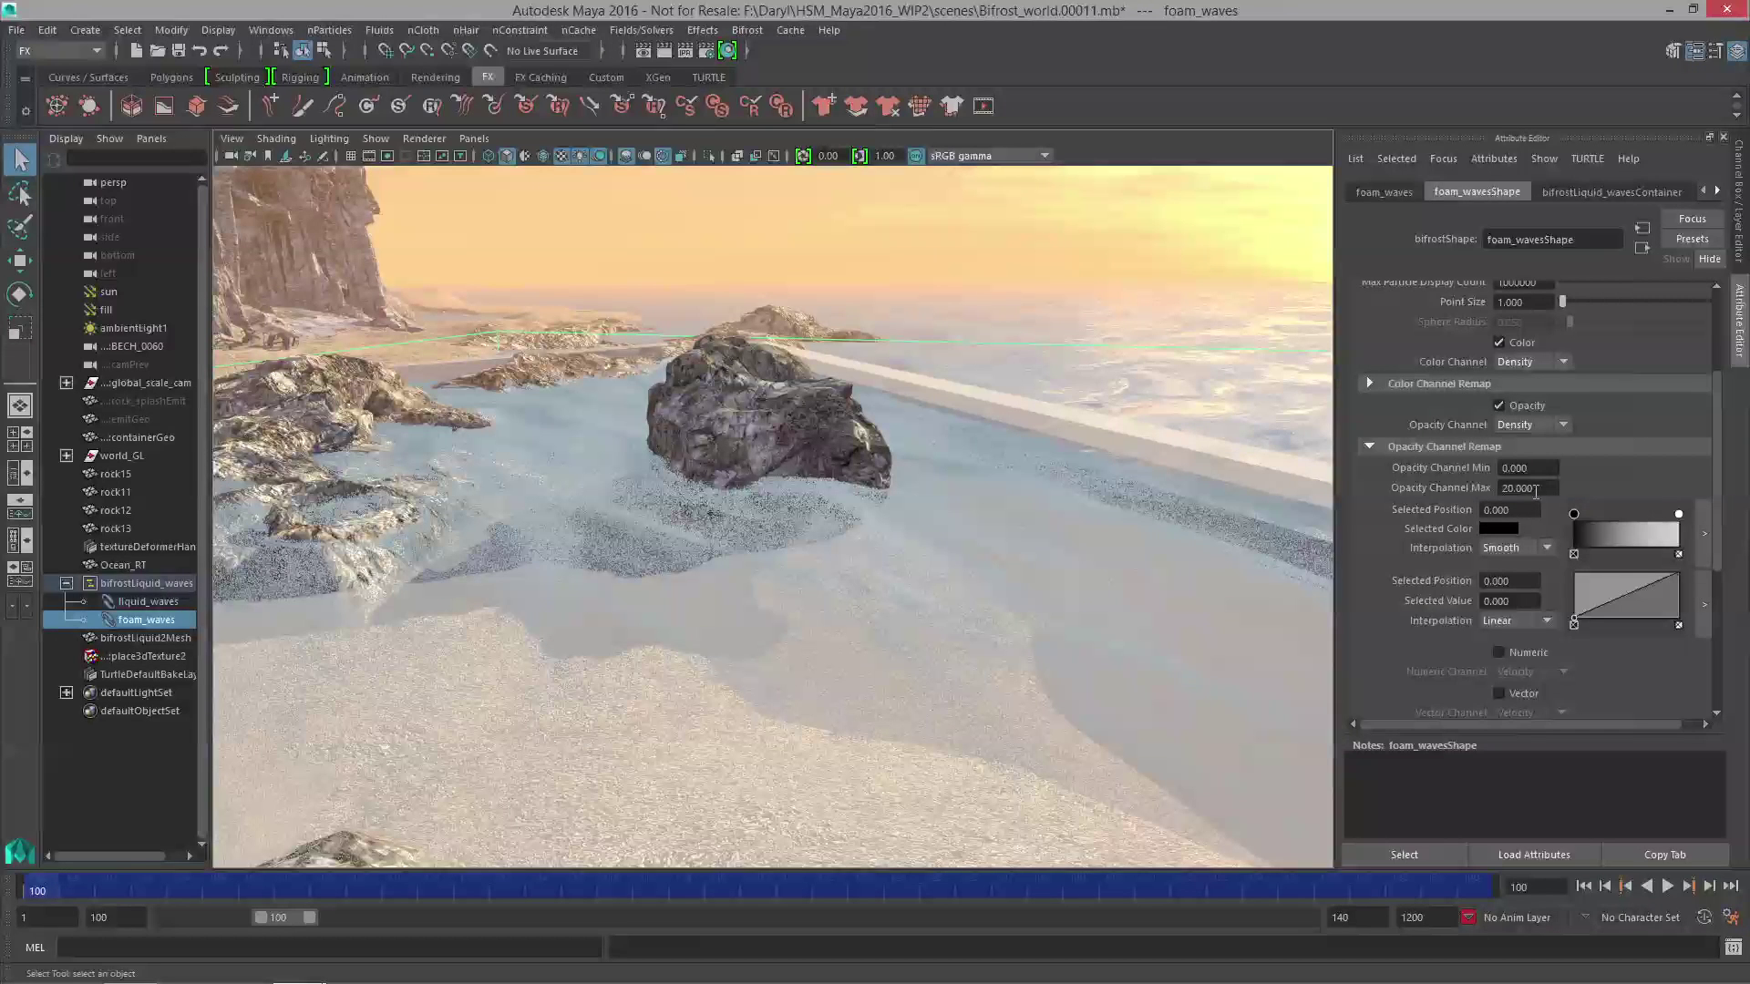
{"action": "double_click", "coordinate": [1535, 491]}
{"action": "type", "text": "4"}
{"action": "key", "text": "Return"}
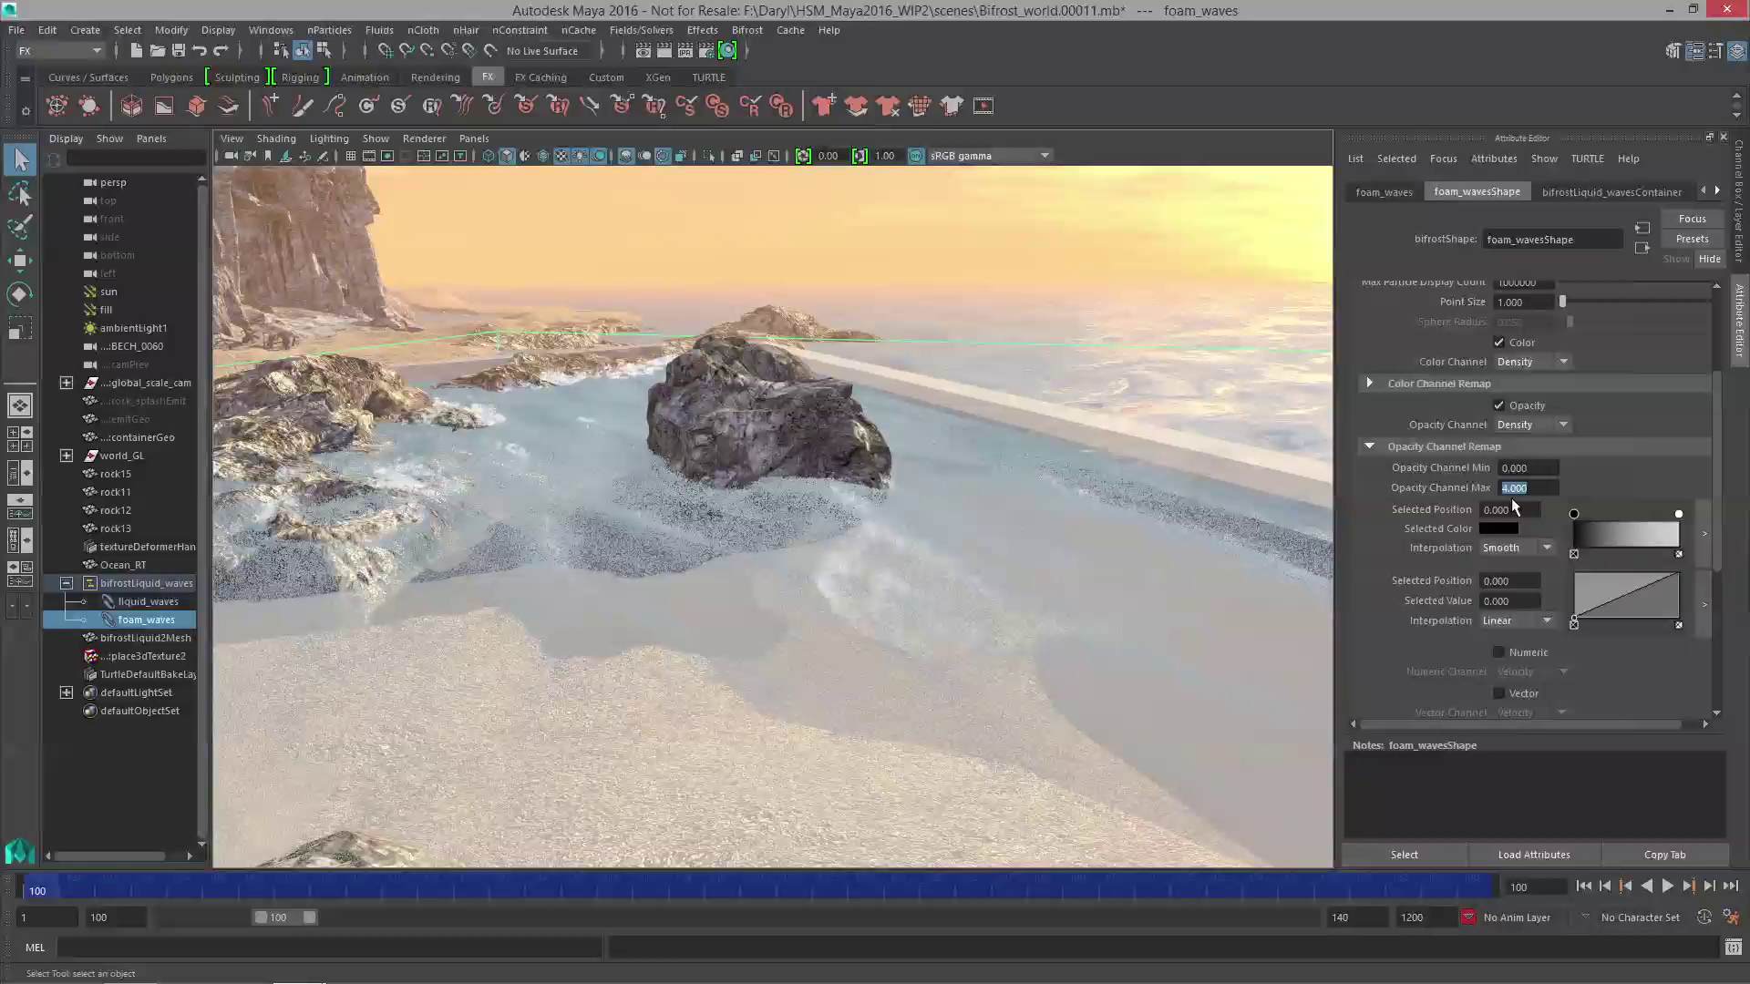
{"action": "left_click", "coordinate": [1596, 588]}
{"action": "left_click_drag", "start_coordinate": [1593, 592], "coordinate": [1589, 588]}
{"action": "left_click_drag", "start_coordinate": [1017, 504], "coordinate": [848, 465], "text": "alt"}
{"action": "right_click_drag", "start_coordinate": [847, 465], "coordinate": [837, 456], "text": "alt"}
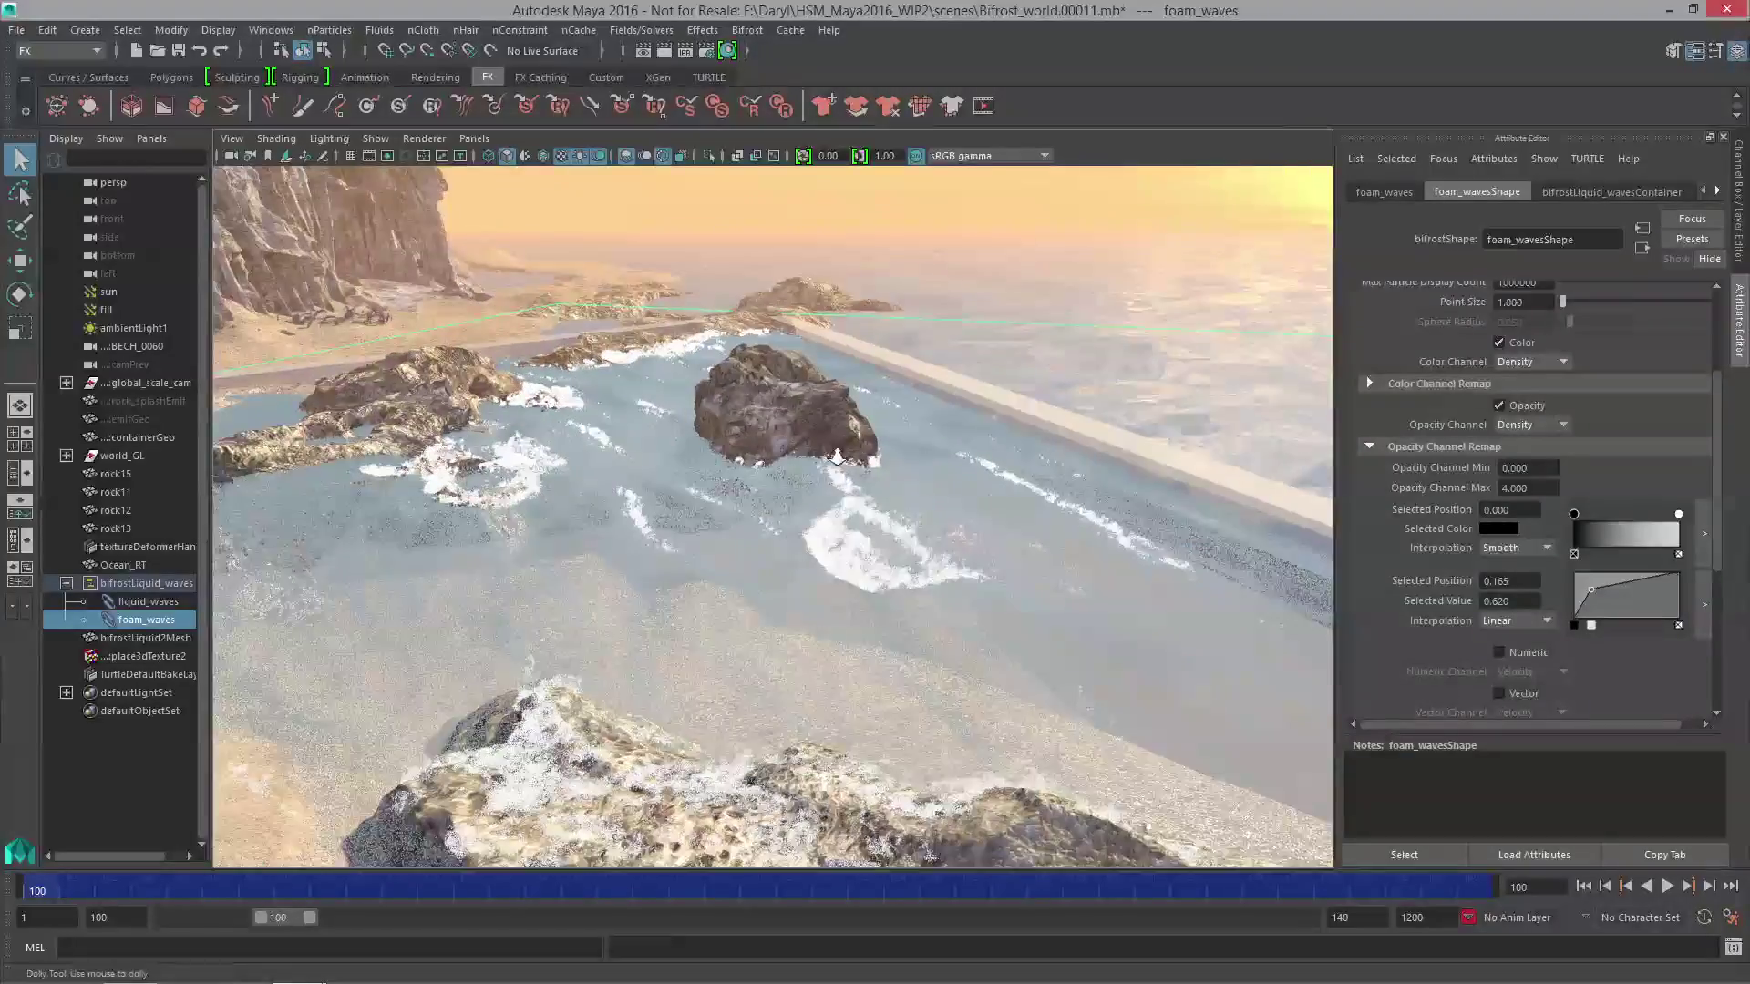
{"action": "left_click_drag", "start_coordinate": [836, 456], "coordinate": [768, 551], "text": "alt"}
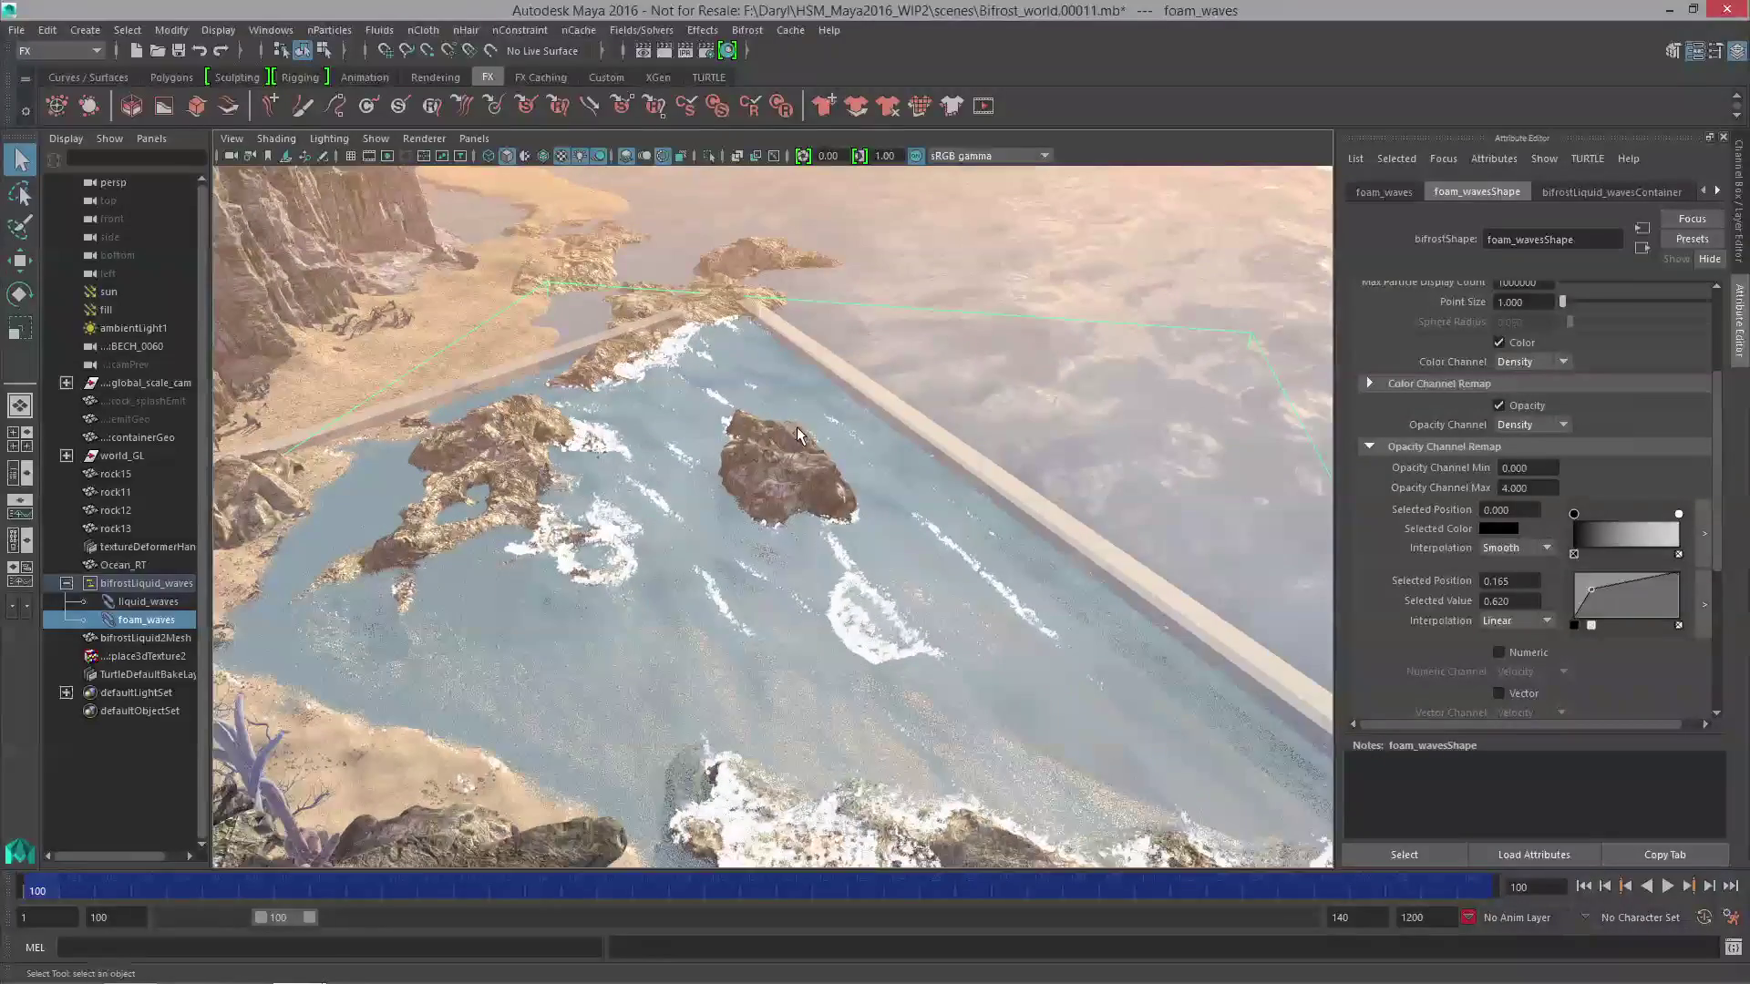
Step: Show cameras in the viewport and frame the pool with its camera frustums
{"action": "key", "text": "space"}
{"action": "left_click", "coordinate": [890, 332]}
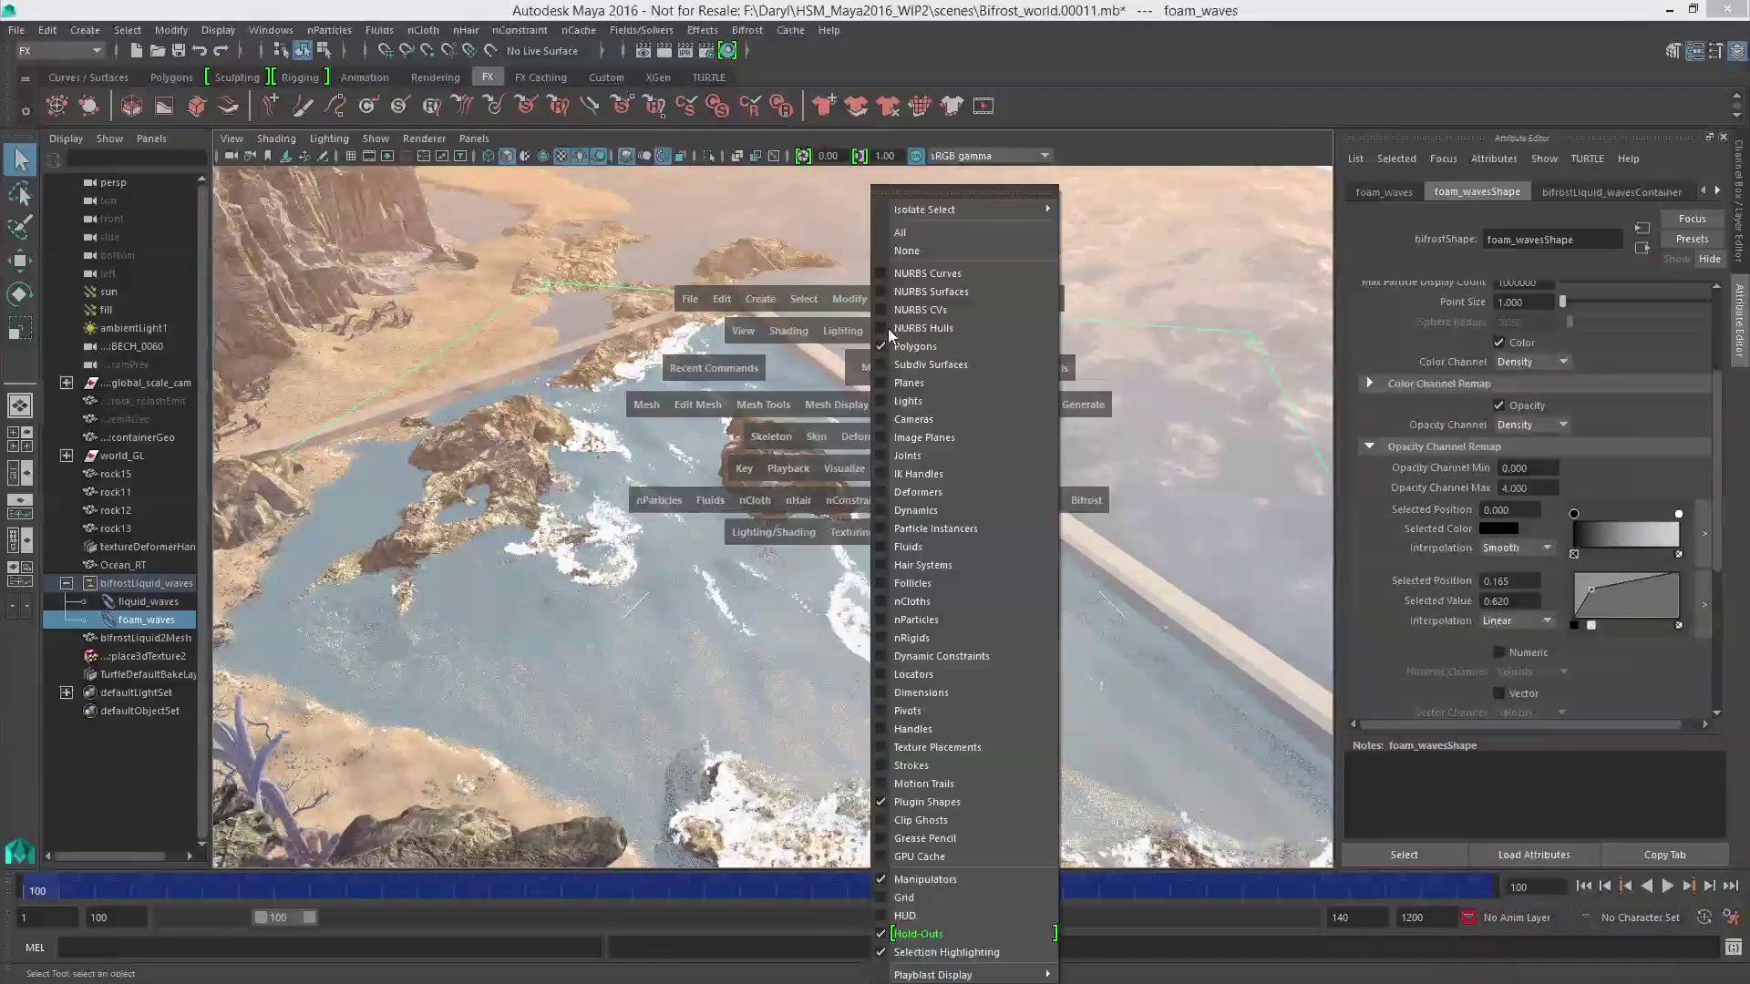
{"action": "left_click", "coordinate": [944, 421]}
{"action": "middle_click_drag", "start_coordinate": [638, 510], "coordinate": [645, 497], "text": "alt"}
{"action": "left_click_drag", "start_coordinate": [645, 497], "coordinate": [729, 527], "text": "alt"}
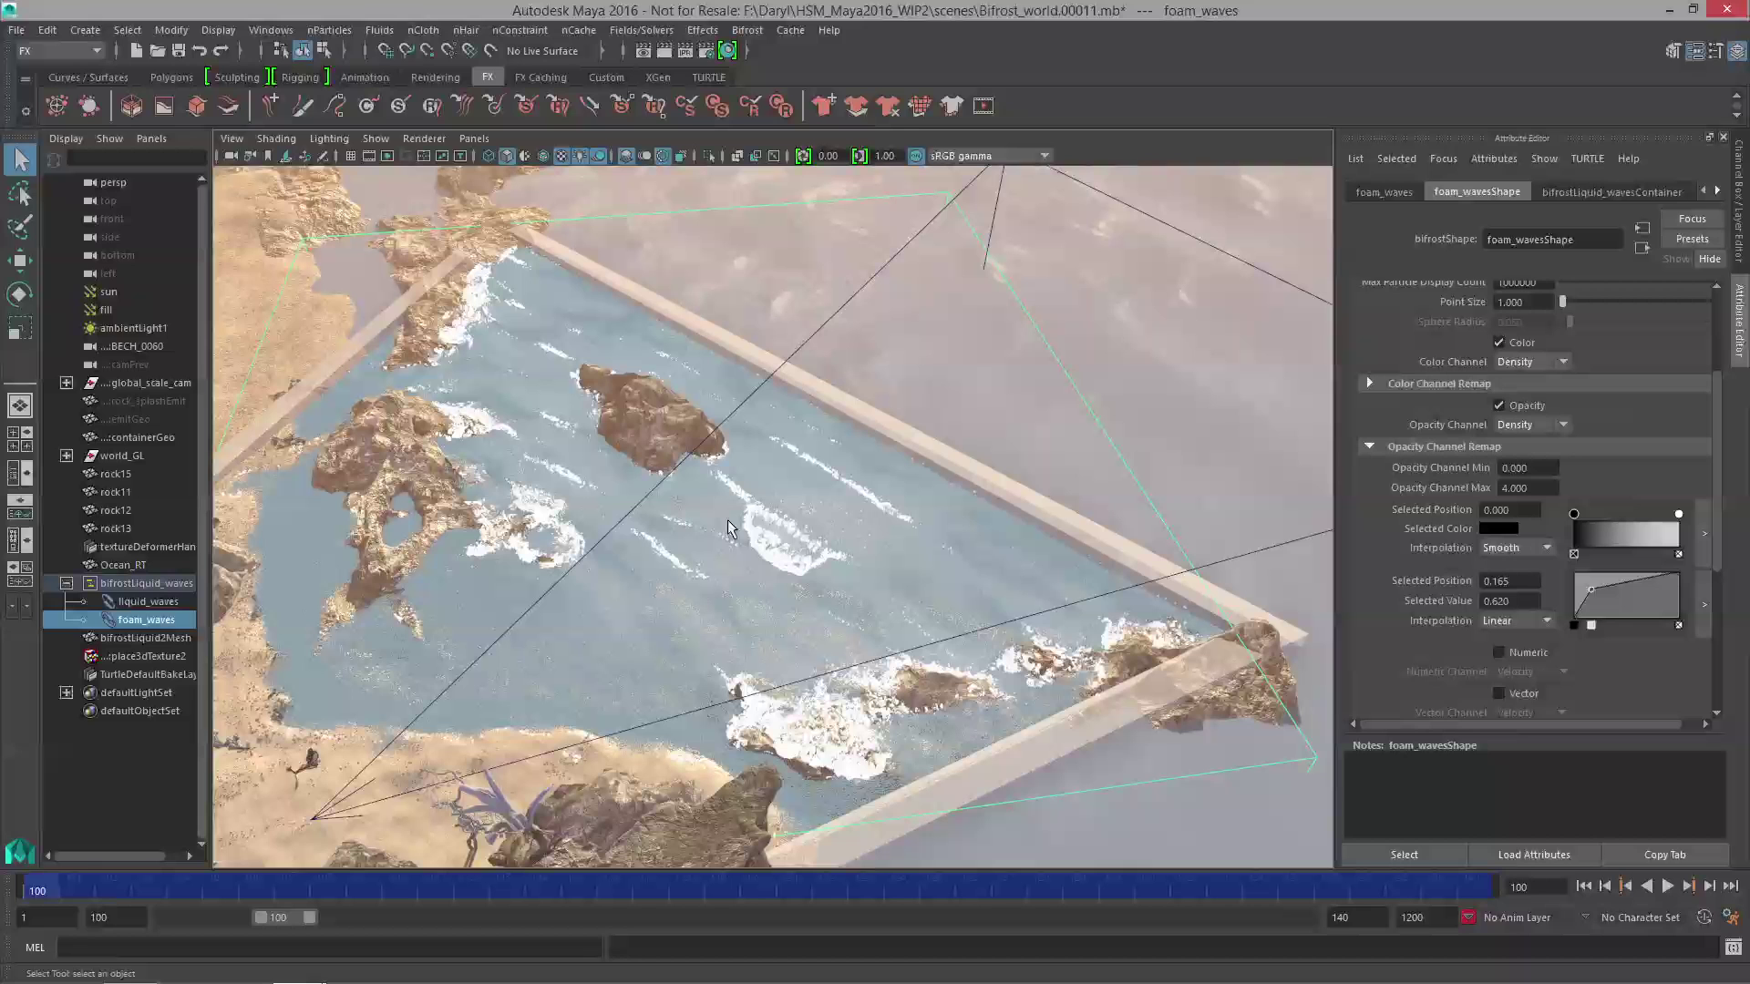
Step: Add shotCAM_02 as bifrostLiquid_waves' adaptive camera, then select foam_waves
{"action": "left_click", "coordinate": [145, 584]}
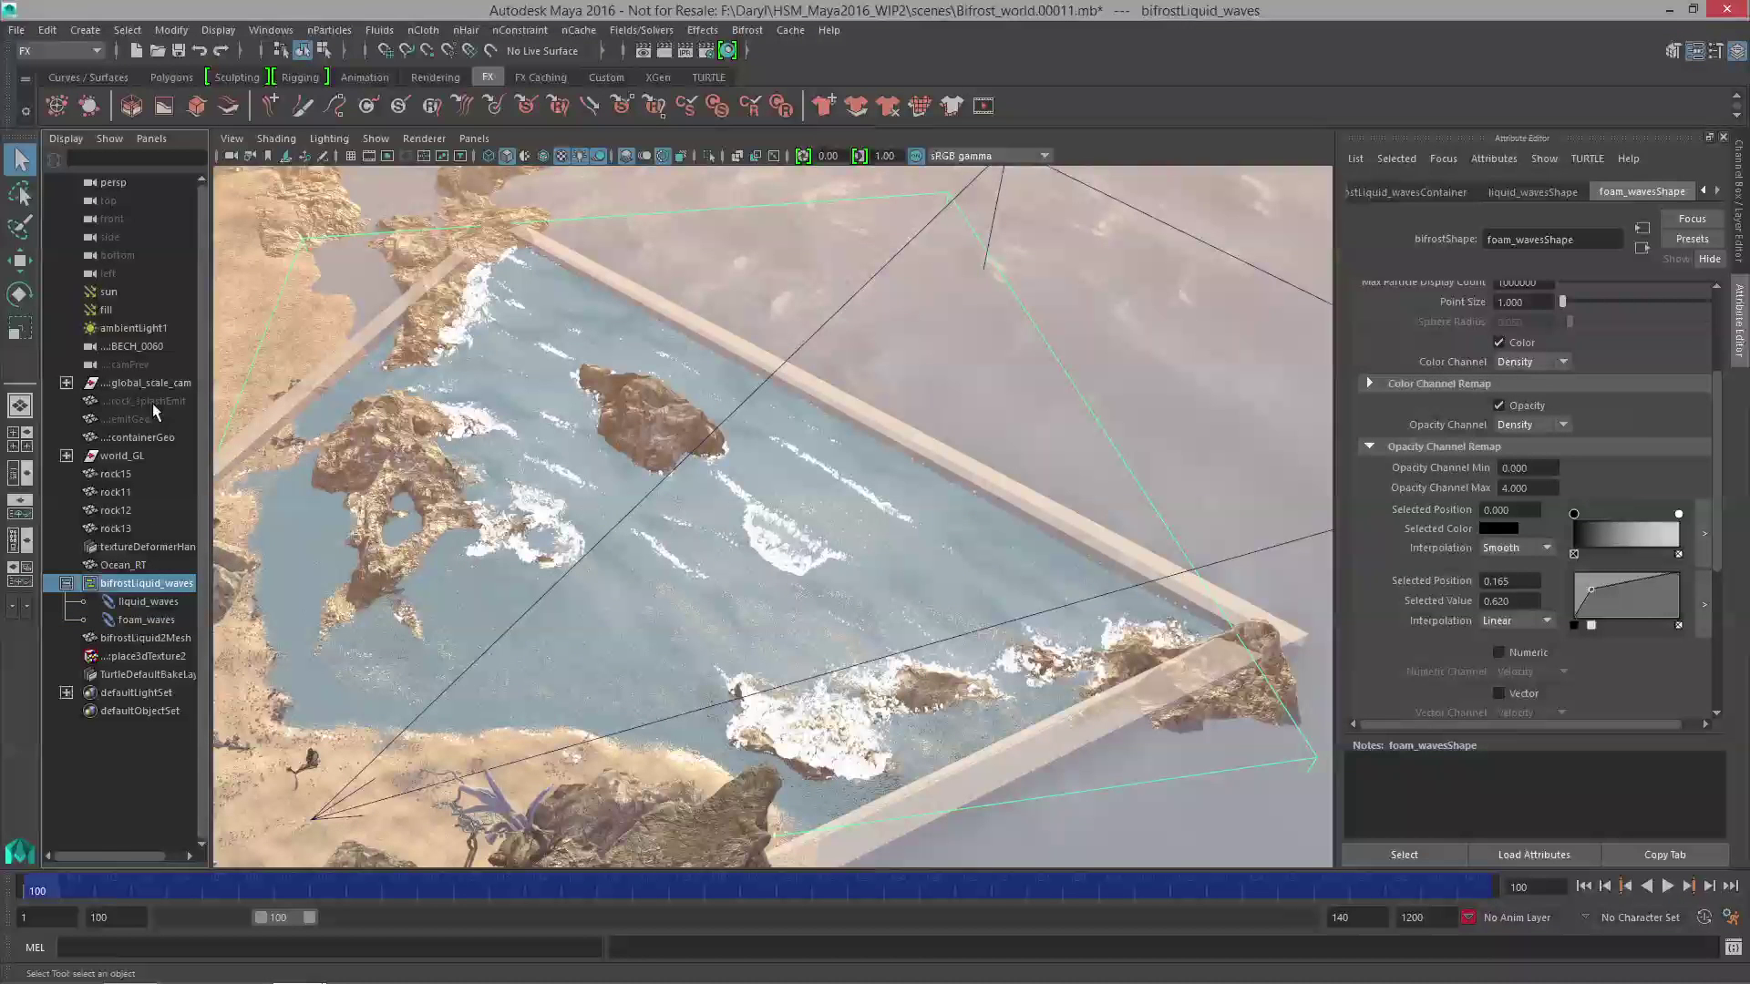
{"action": "left_click", "coordinate": [66, 383]}
{"action": "left_click", "coordinate": [146, 401], "text": "ctrl"}
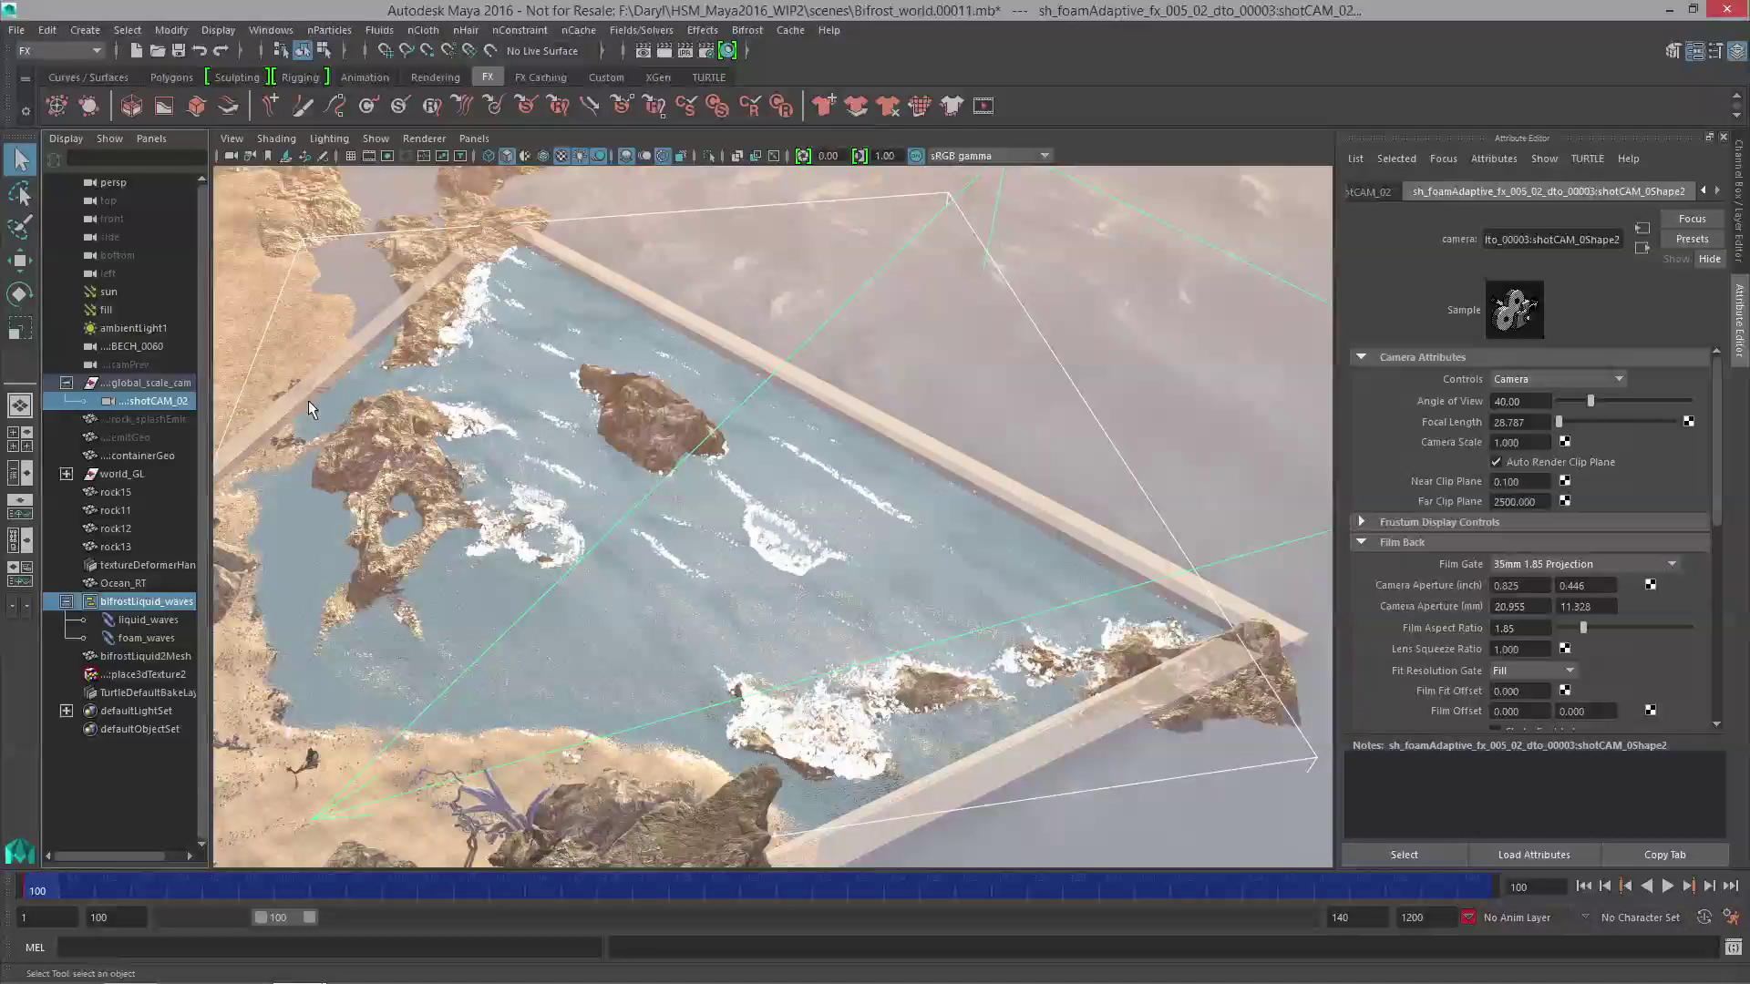
{"action": "left_click", "coordinate": [746, 30]}
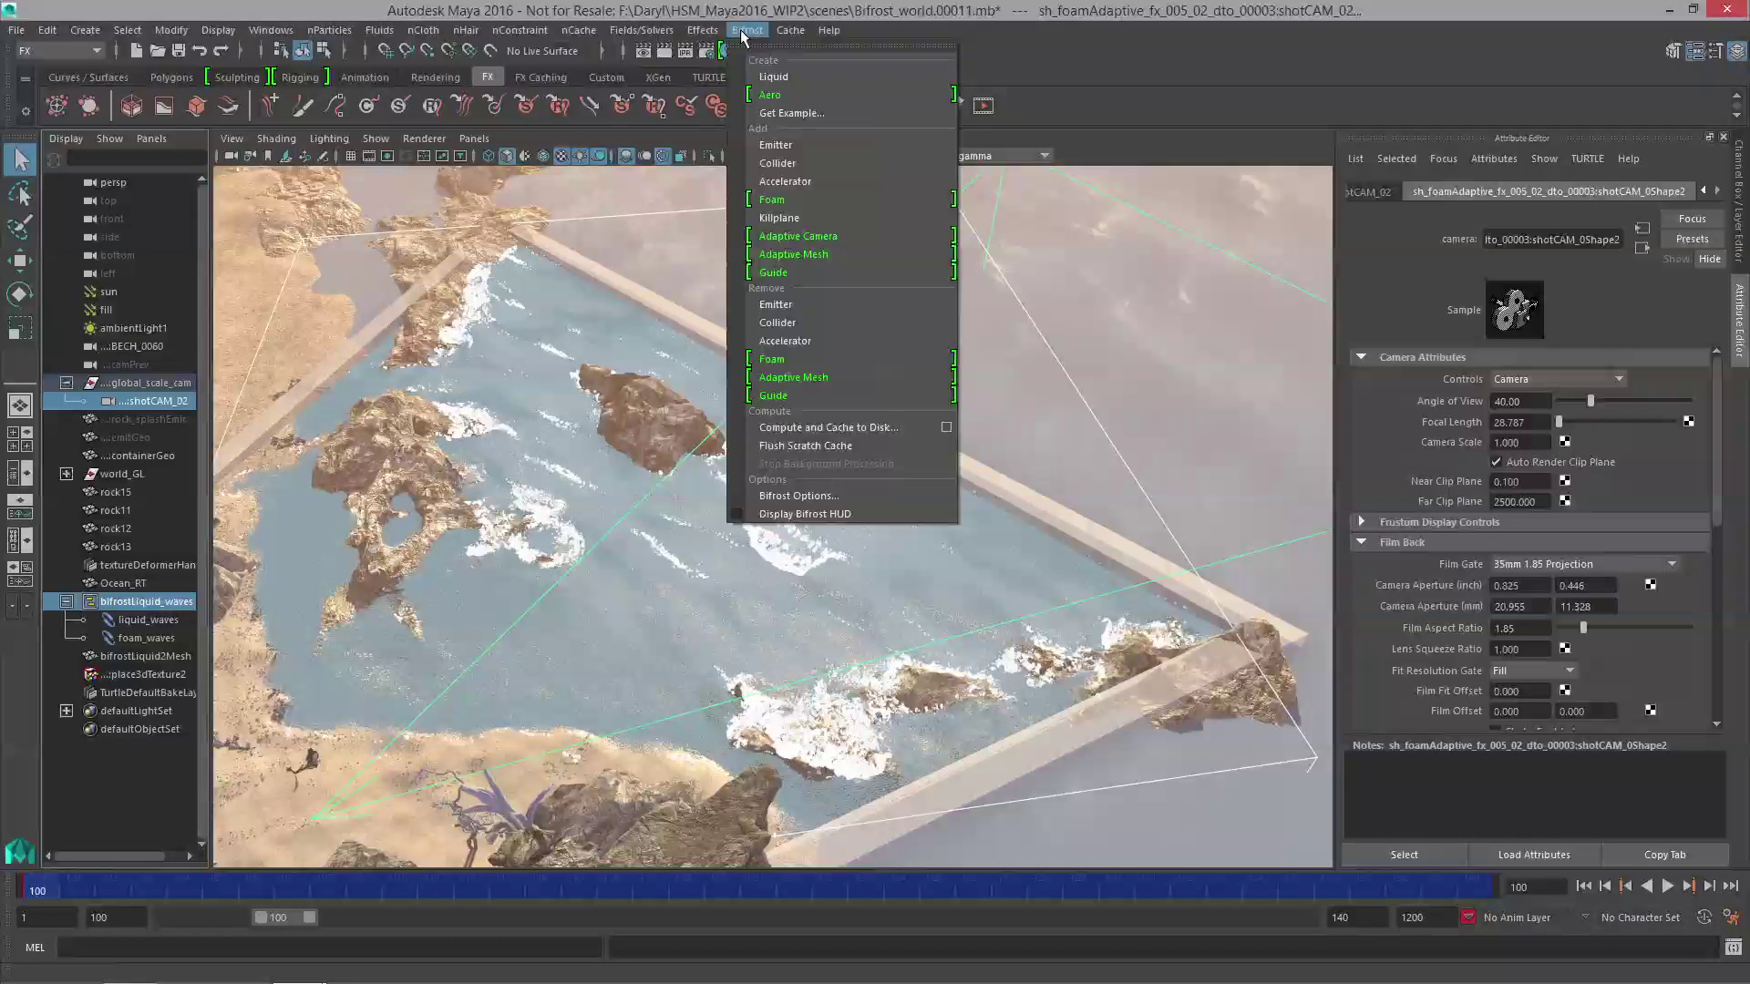
{"action": "left_click", "coordinate": [899, 235]}
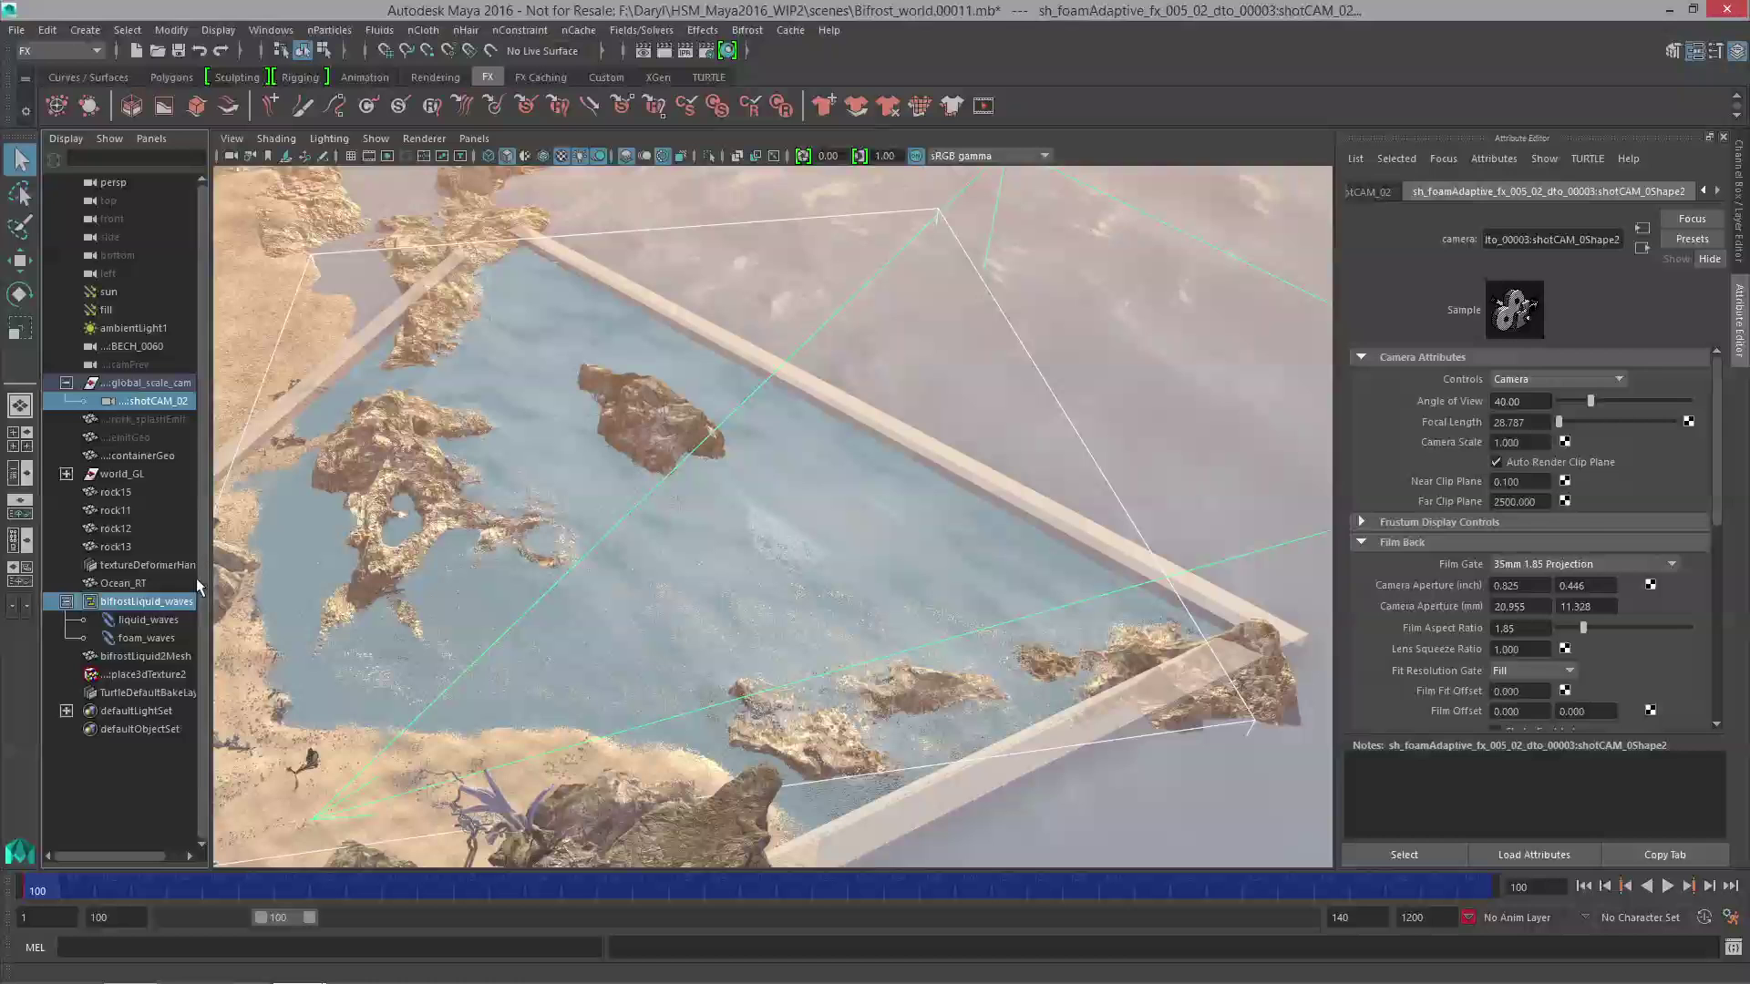
{"action": "left_click", "coordinate": [140, 636]}
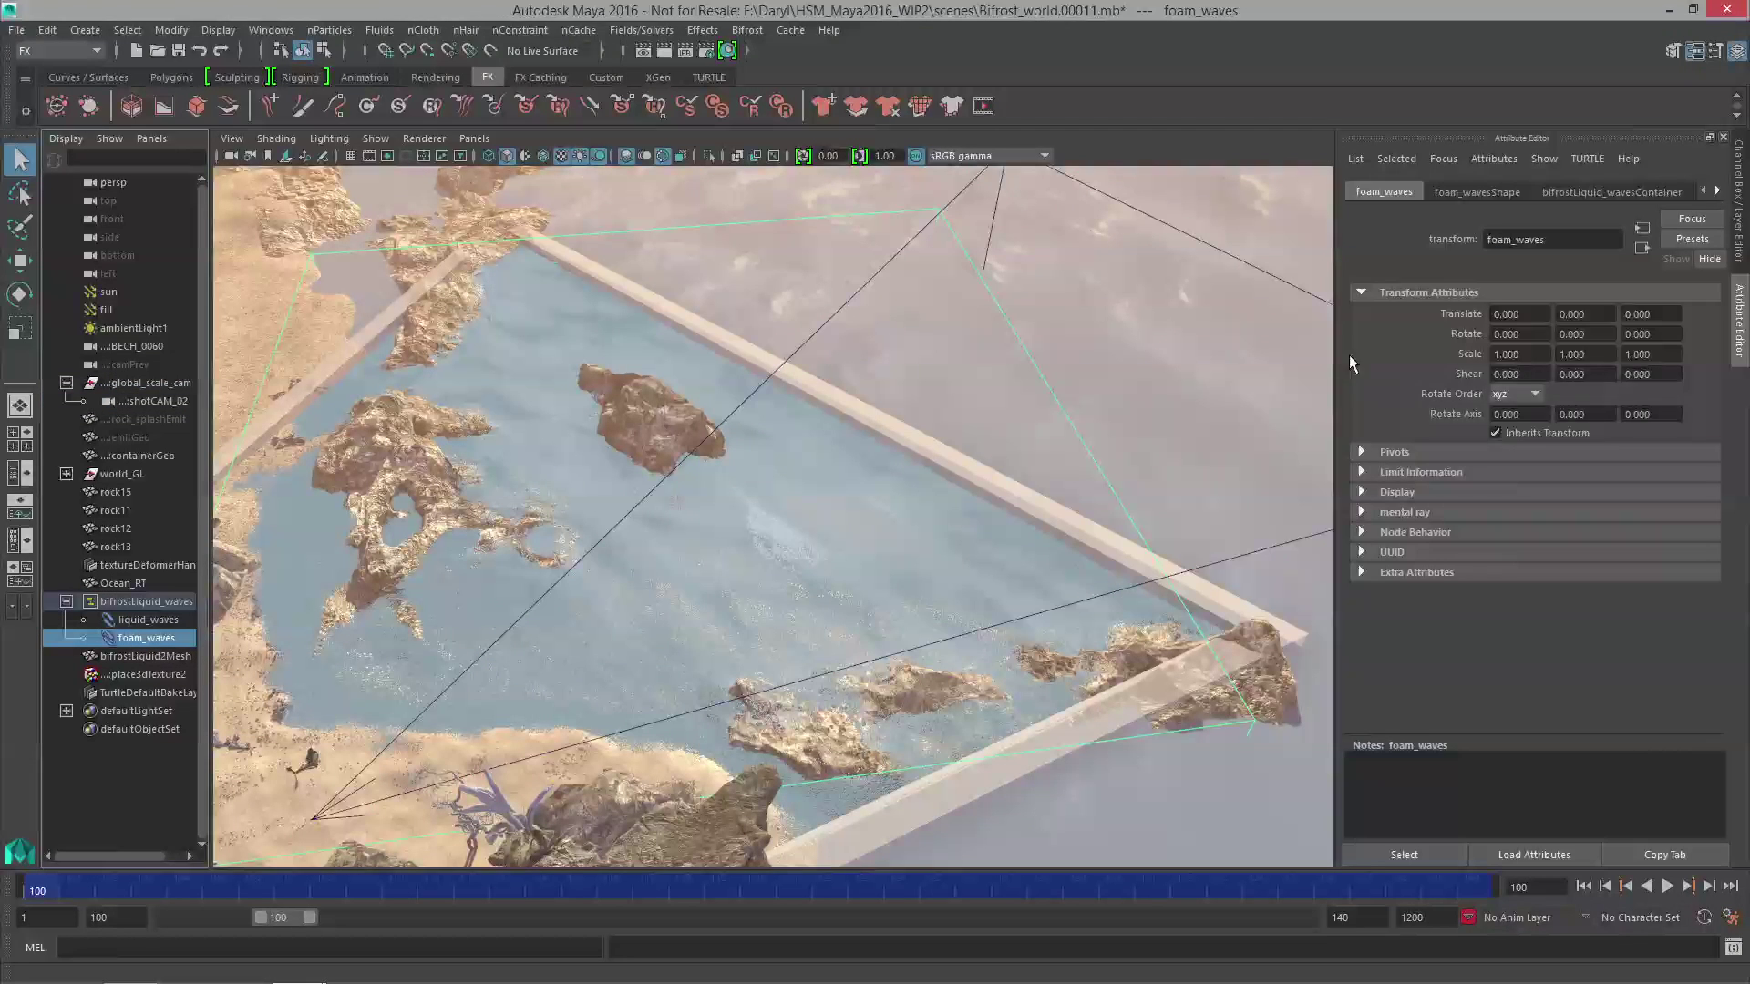
Step: Set the container's Camera Fov to 40 and Camera Aspect to 1.850
{"action": "left_click", "coordinate": [1587, 192]}
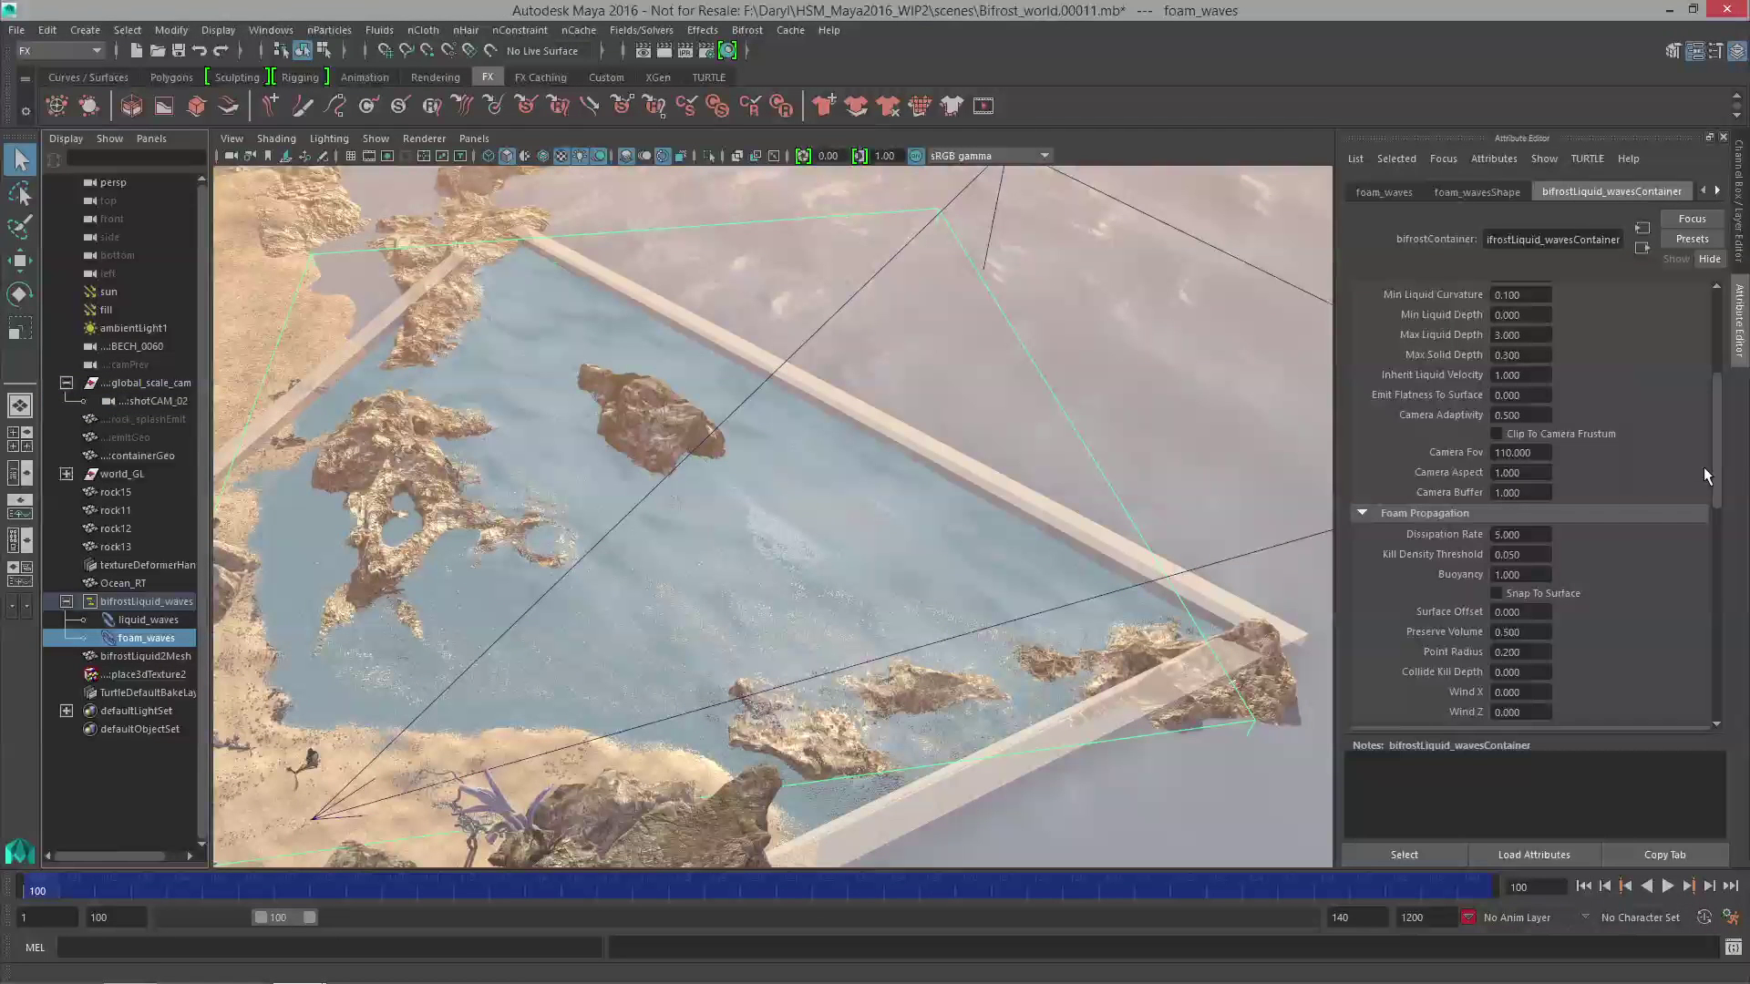
{"action": "scroll", "coordinate": [1703, 467], "scroll_direction": "up", "scroll_amount": 3}
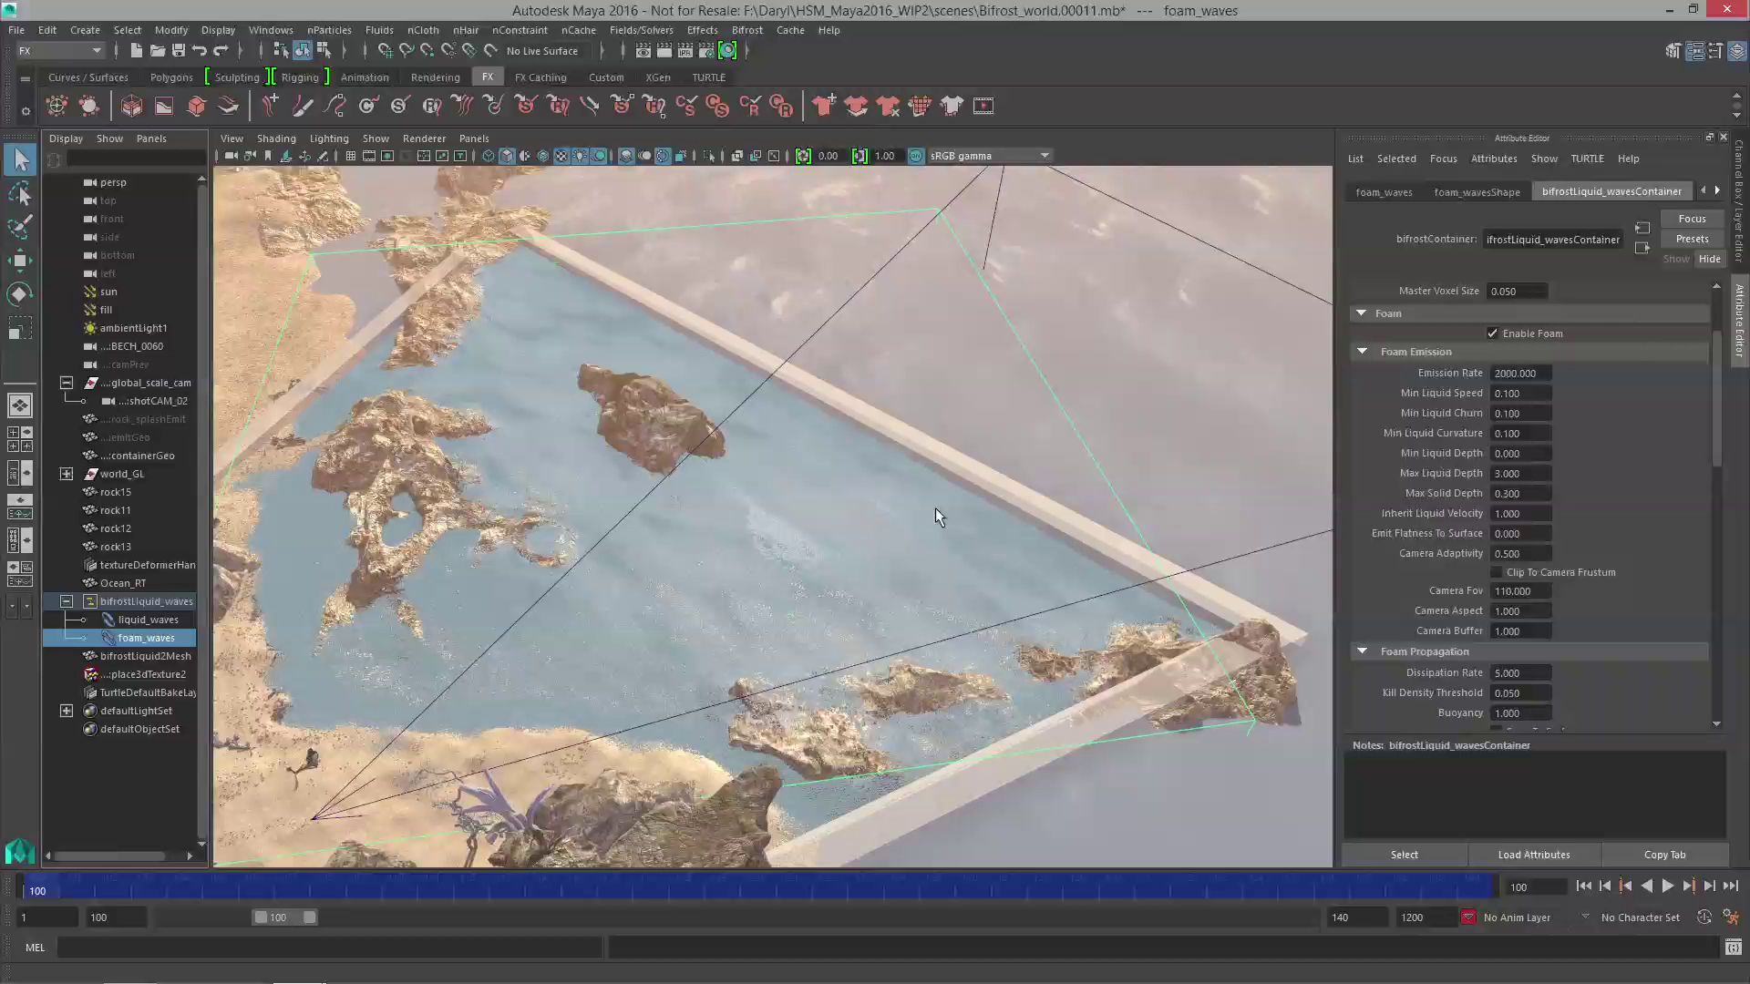
{"action": "double_click", "coordinate": [1504, 591]}
{"action": "type", "text": "40"}
{"action": "key", "text": "Return"}
{"action": "double_click", "coordinate": [1518, 613]}
{"action": "type", "text": "1.856"}
{"action": "key", "text": "BackSpace"}
{"action": "type", "text": "0"}
{"action": "key", "text": "Return"}
Step: Enable Clip To Camera Frustum and set Camera Adaptivity to 0.100
{"action": "left_click", "coordinate": [1495, 572]}
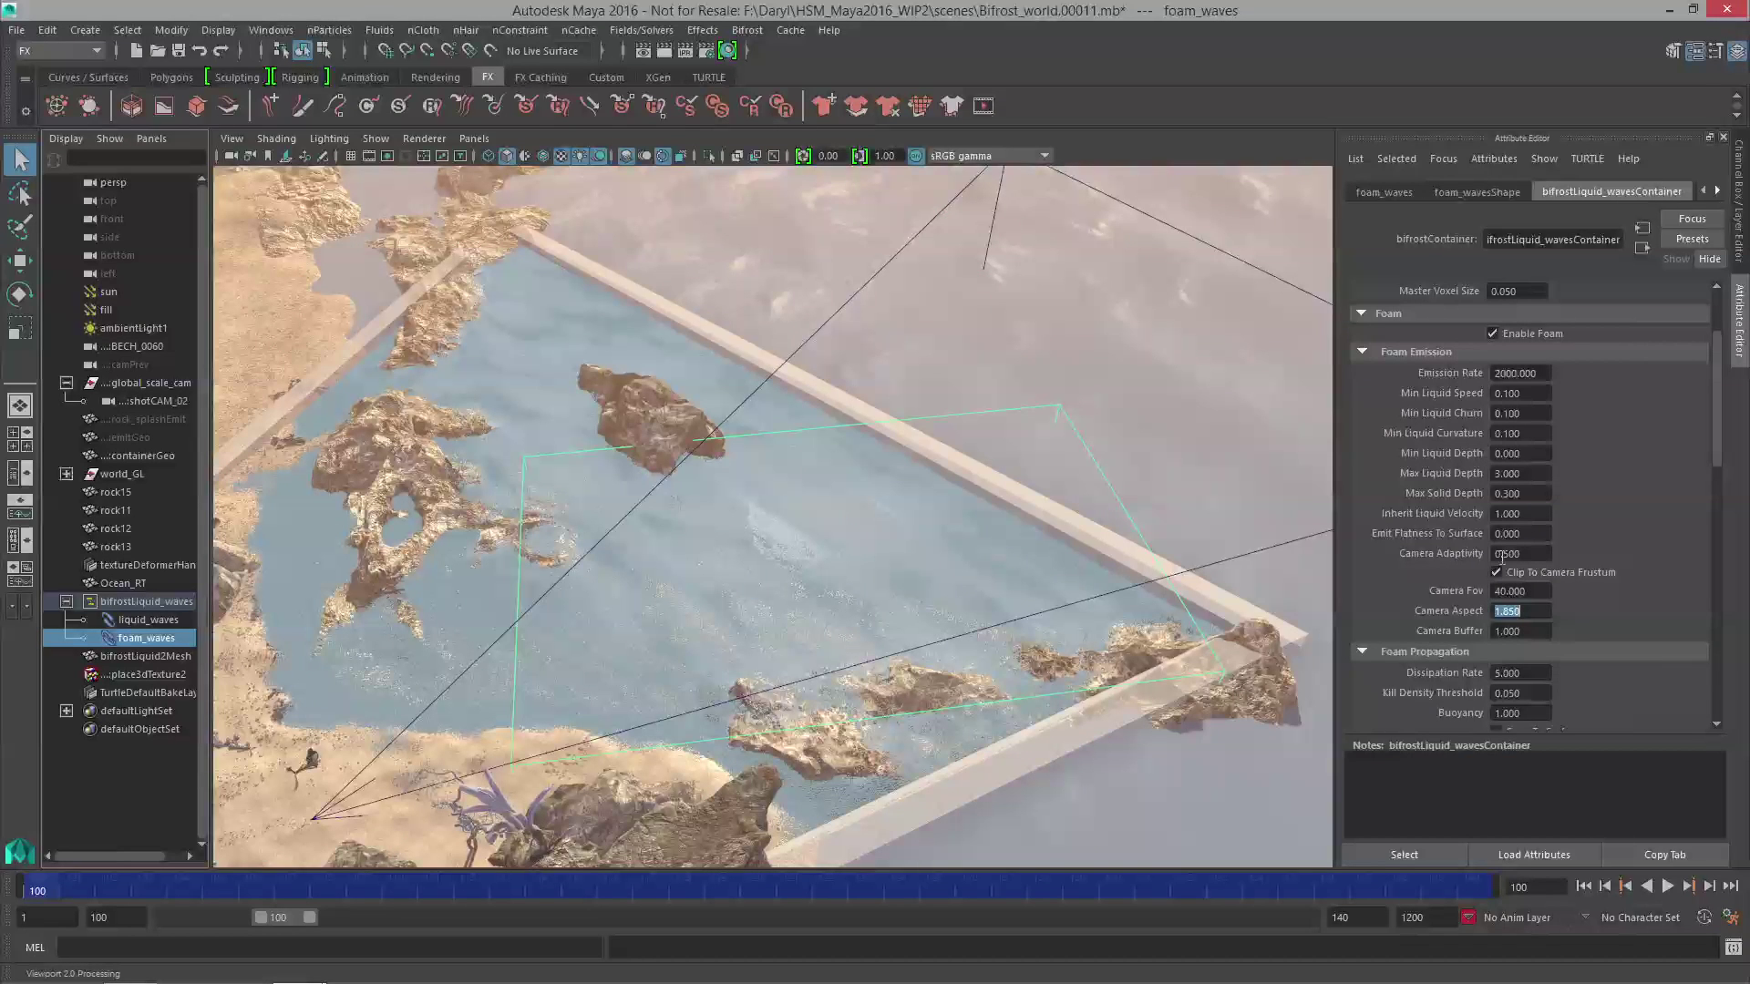
{"action": "left_click", "coordinate": [1509, 553]}
{"action": "key", "text": "BackSpace"}
{"action": "type", "text": "1"}
{"action": "key", "text": "Return"}
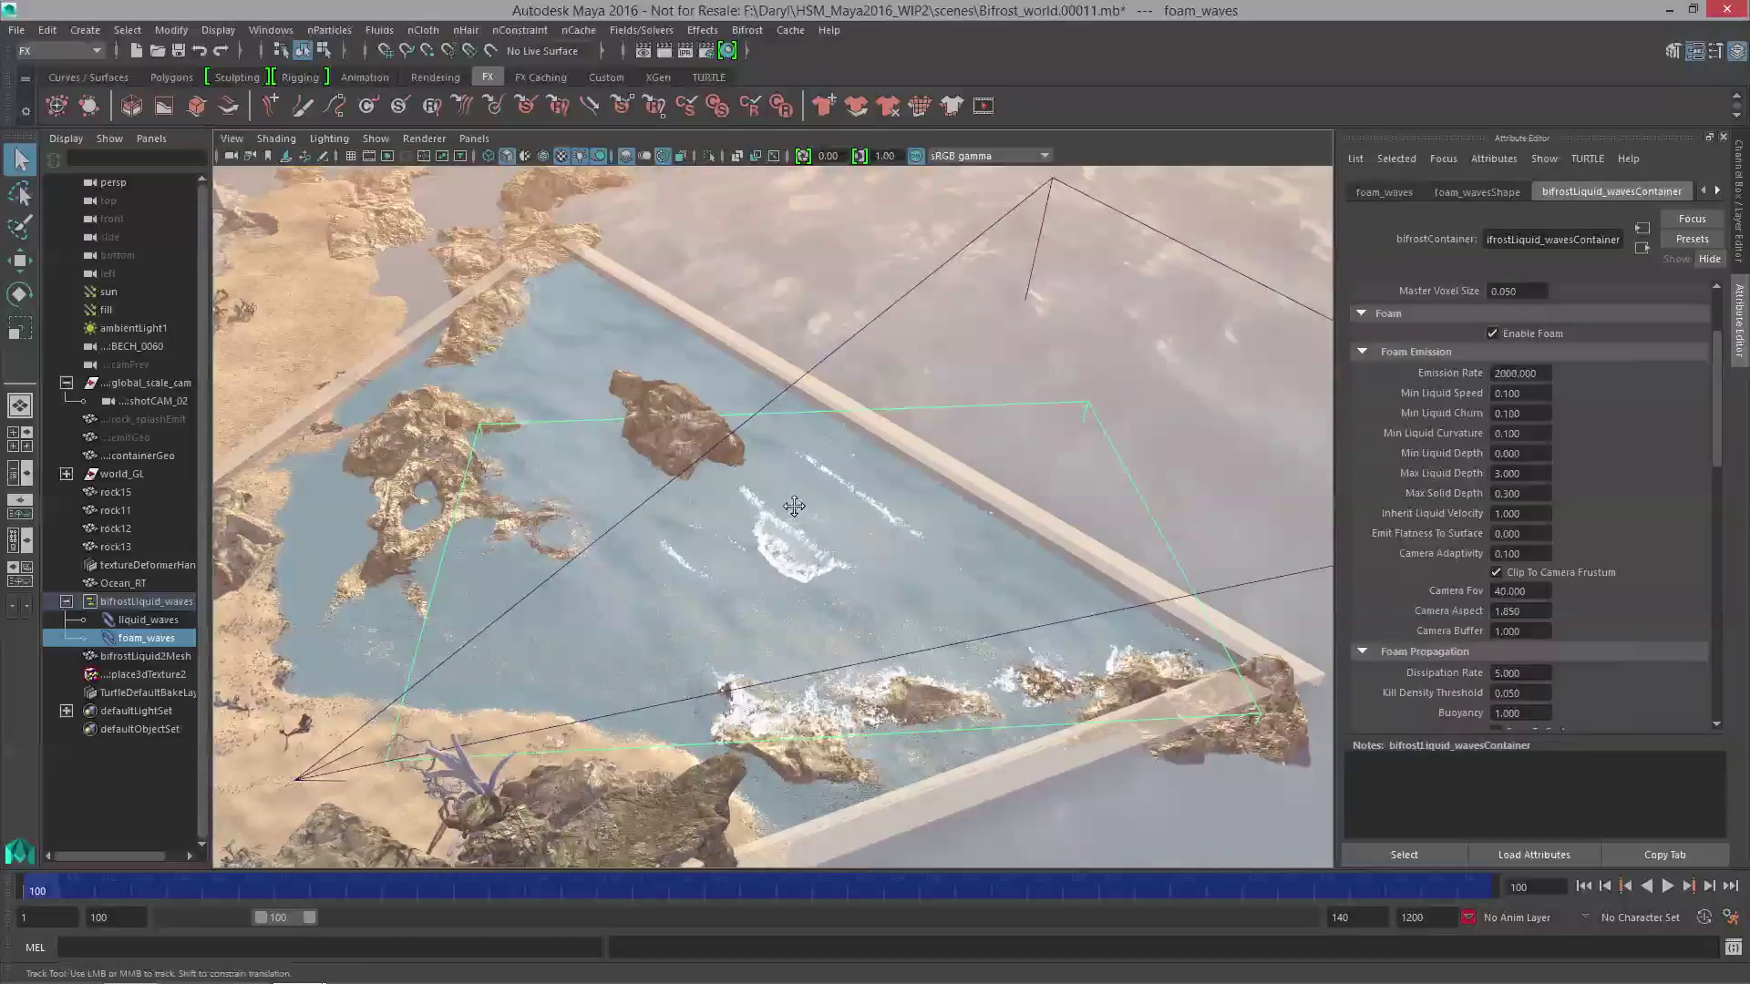
{"action": "middle_click_drag", "start_coordinate": [794, 508], "coordinate": [765, 453], "text": "alt"}
{"action": "left_click_drag", "start_coordinate": [765, 453], "coordinate": [757, 495], "text": "alt"}
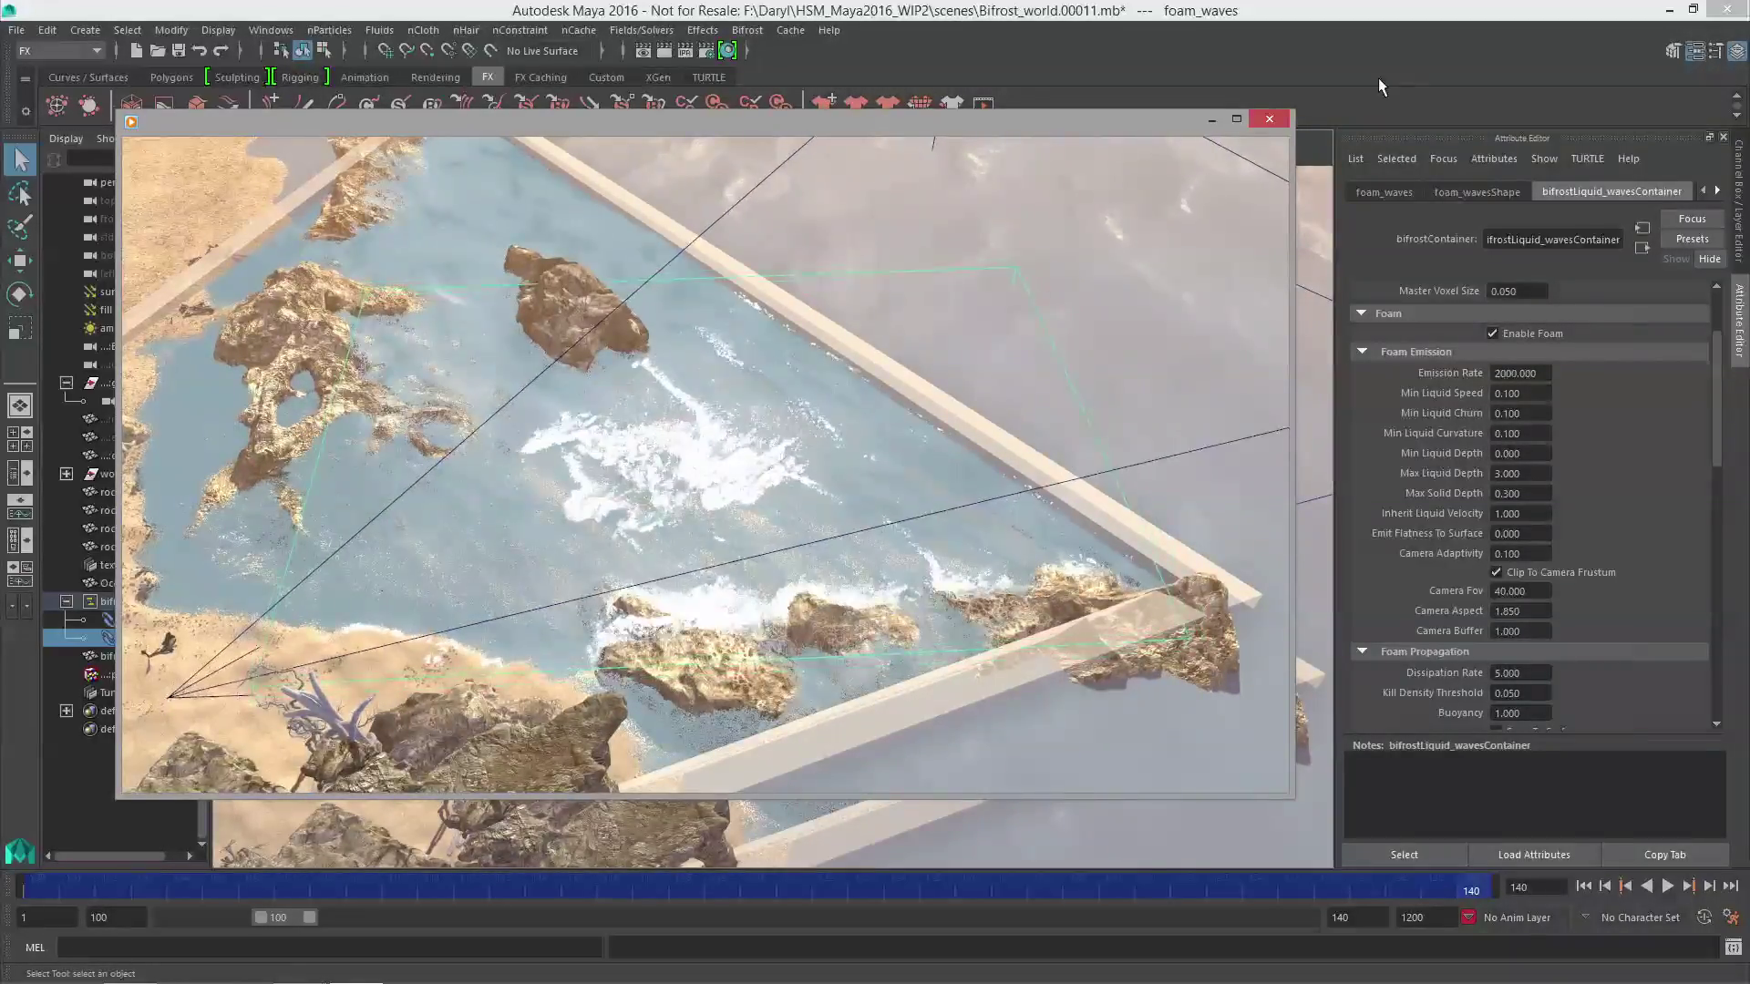
Step: Close the playblast preview and bring up options for the bifrost_foamAdapt_Combo movie
{"action": "left_click", "coordinate": [1271, 114]}
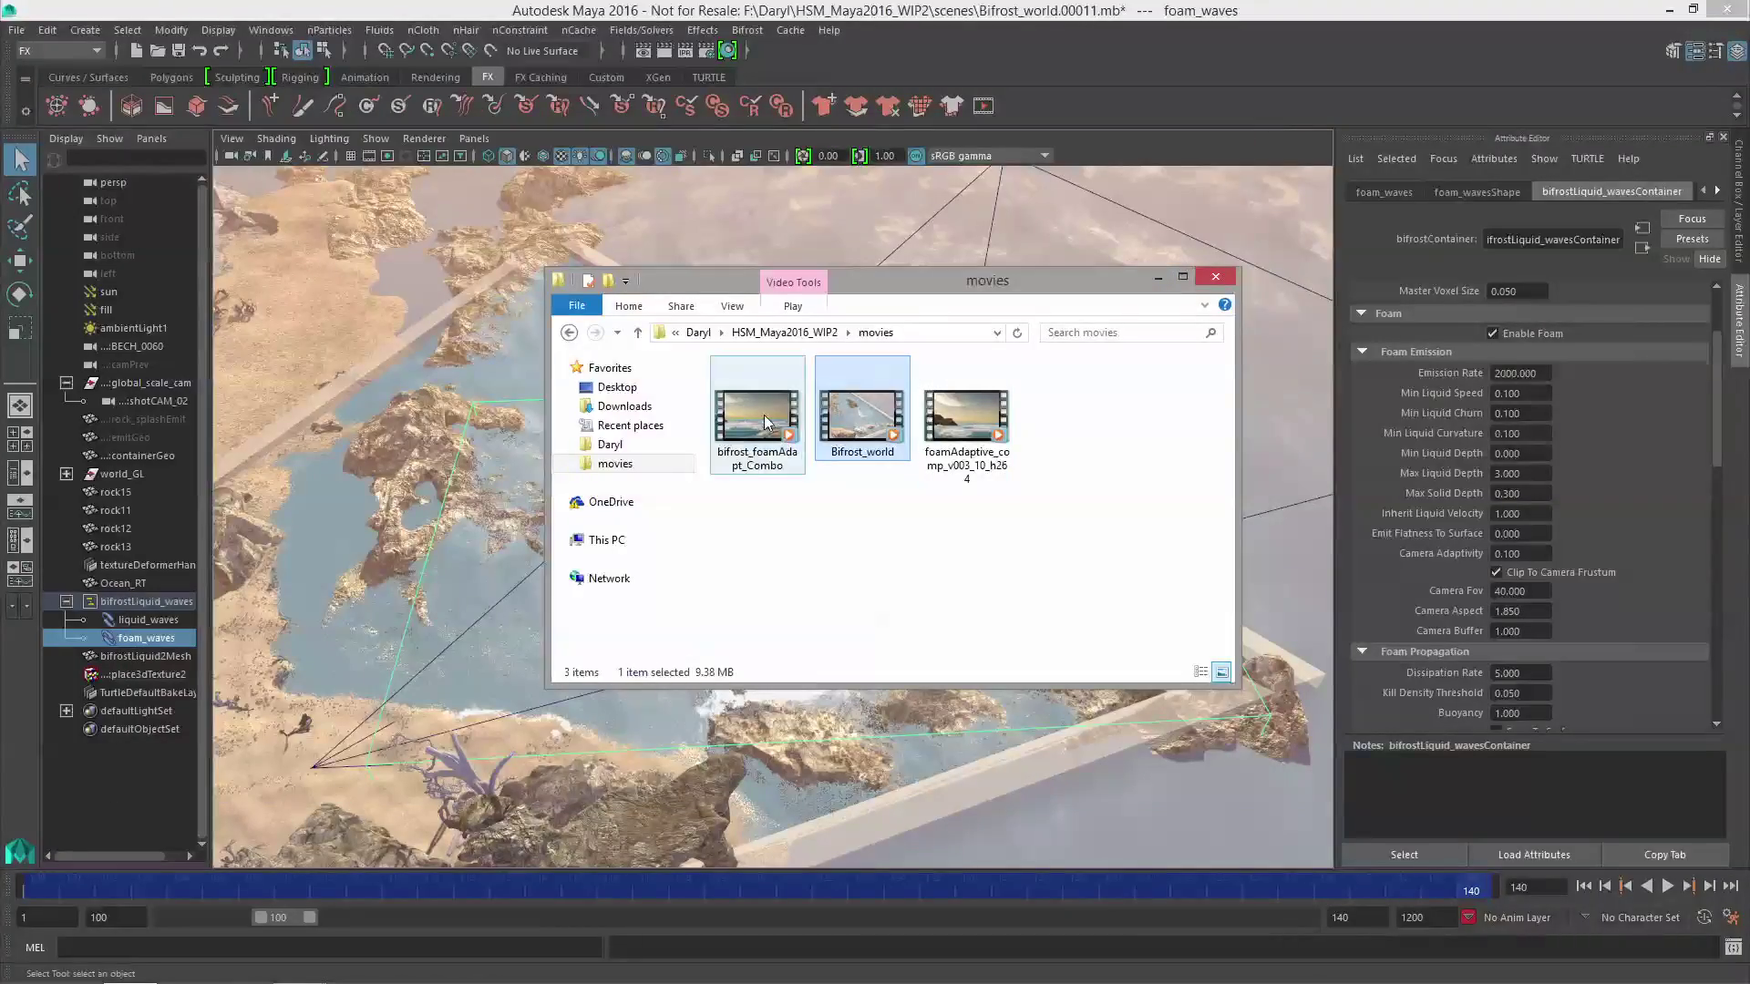
{"action": "right_click", "coordinate": [766, 422]}
Step: Play bifrost_foamAdapt_Combo in Windows Media Player
{"action": "left_click", "coordinate": [806, 321]}
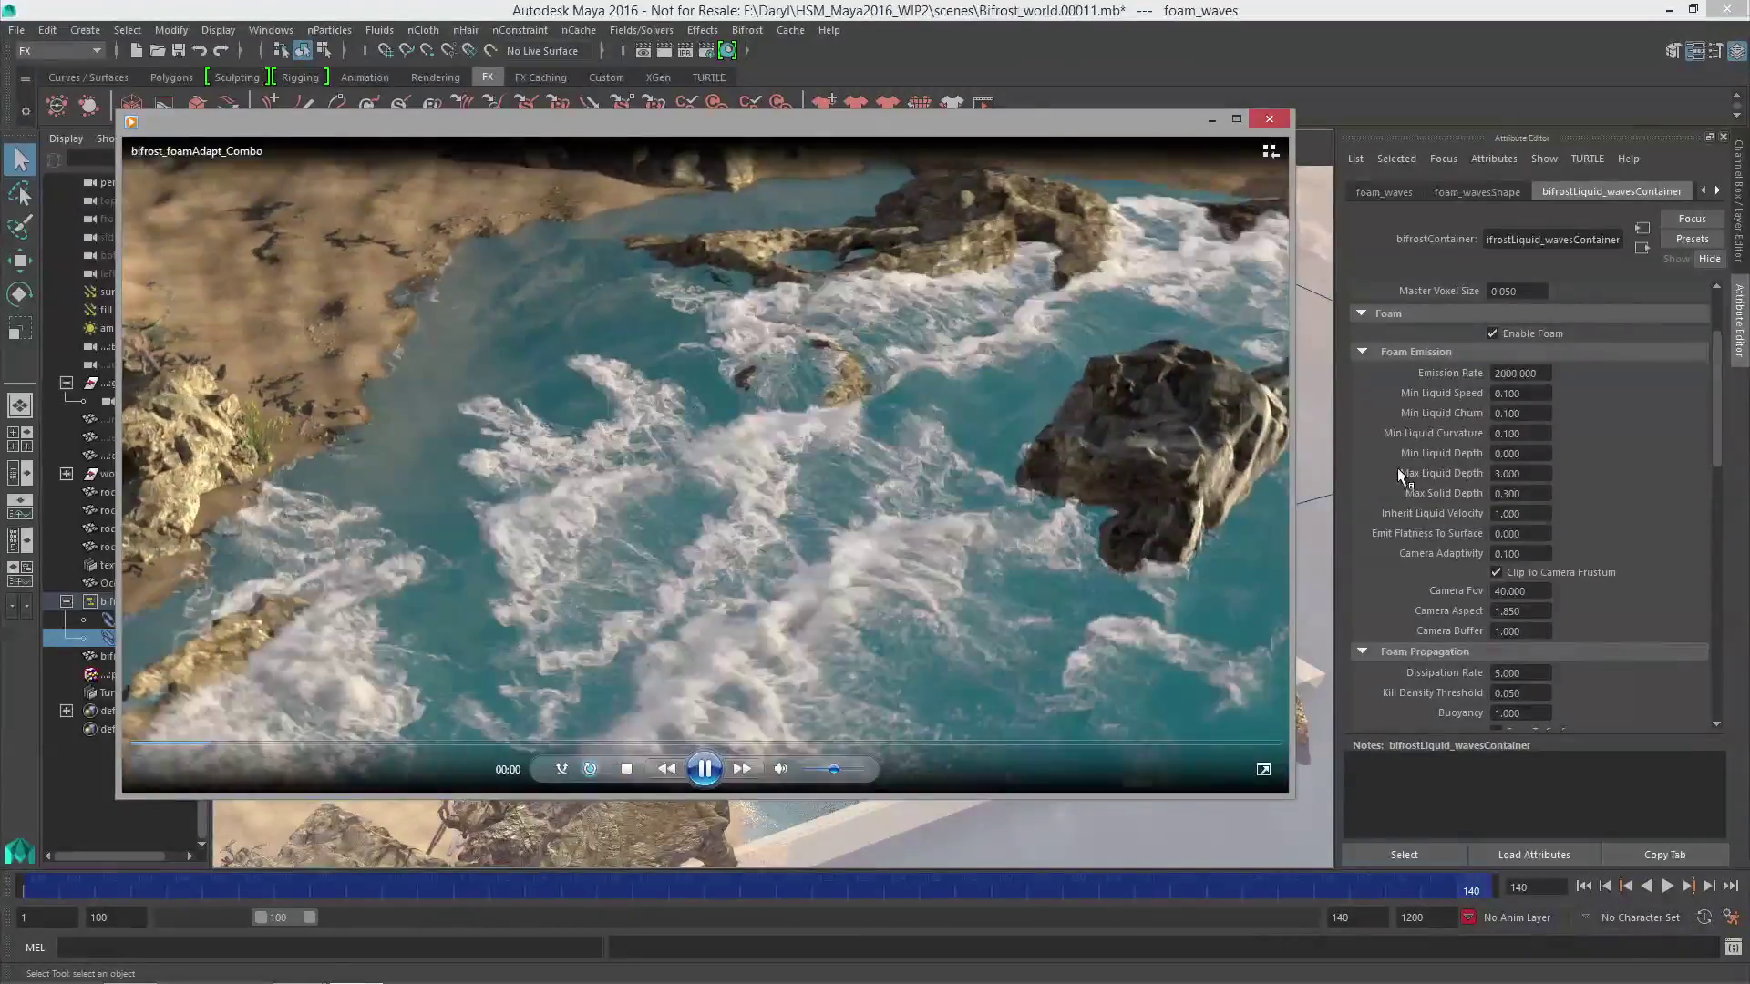